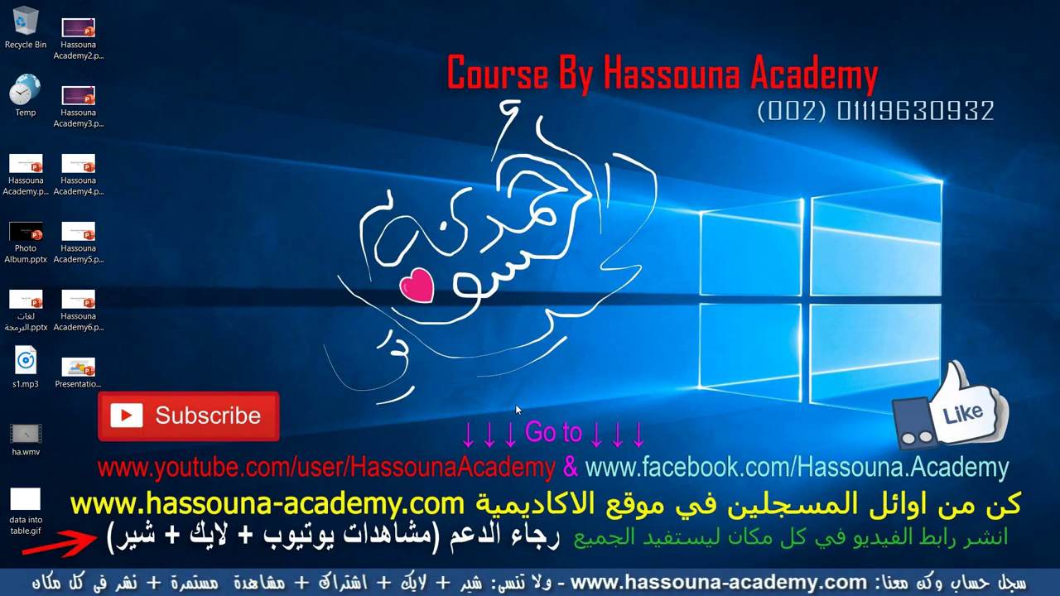
- Open the presentation and add a new slide 13 after slide 12
double_click(78, 370)
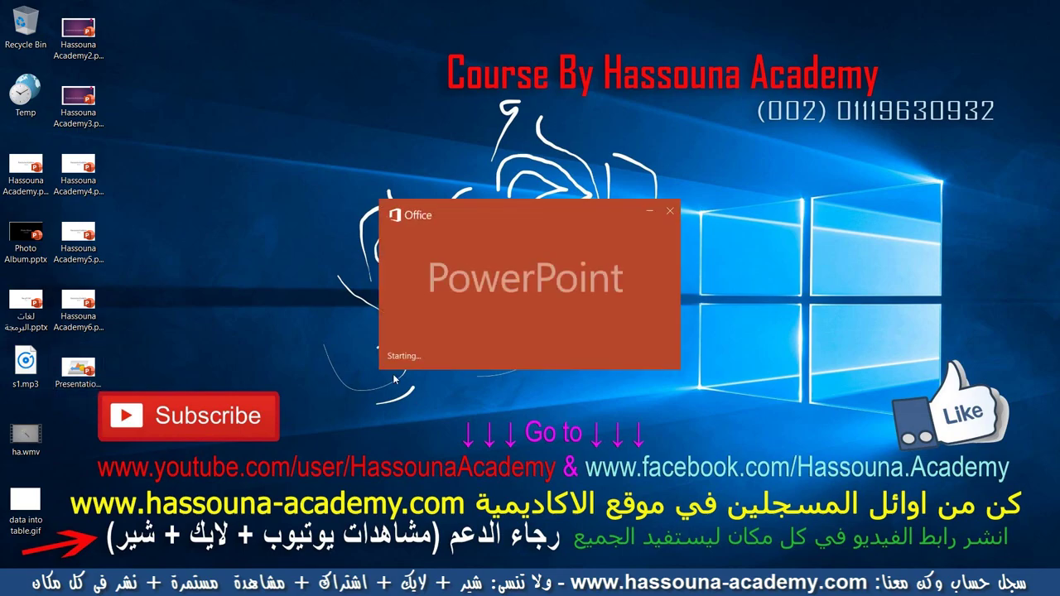
scroll(91, 485, "down", 5)
scroll(92, 484, "down", 2)
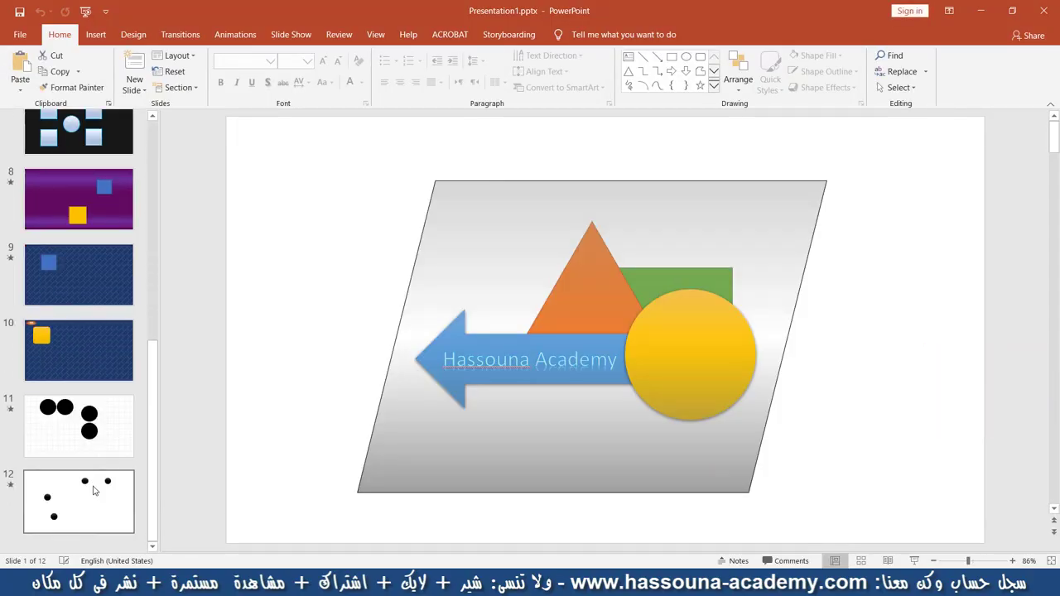
left_click(98, 548)
key("Return")
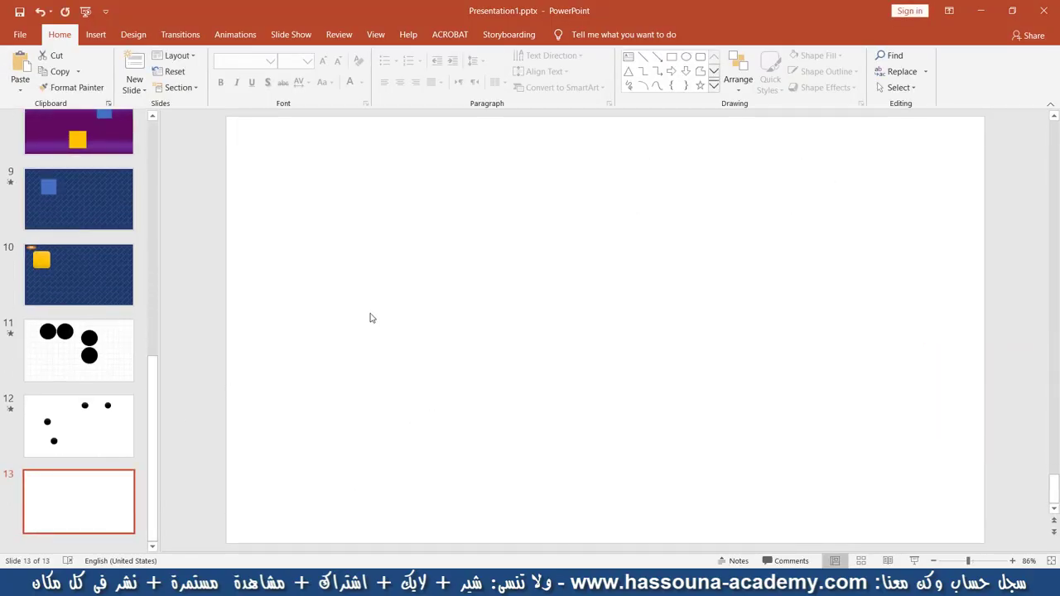
- Give the new slide a solid dark navy background
right_click(380, 303)
left_click(443, 419)
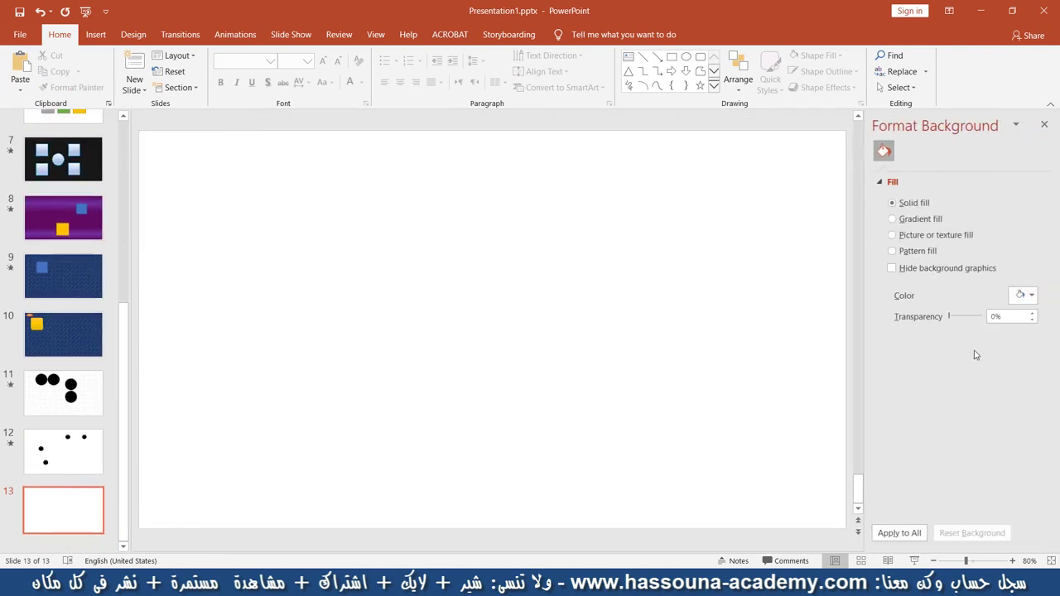
left_click(1024, 295)
left_click(1040, 420)
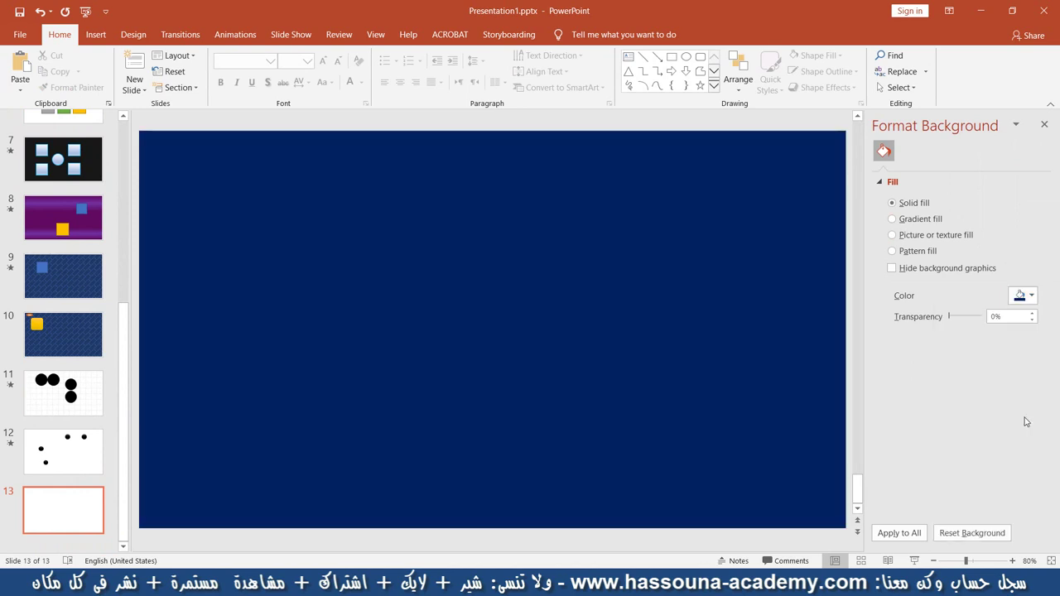
left_click(1045, 125)
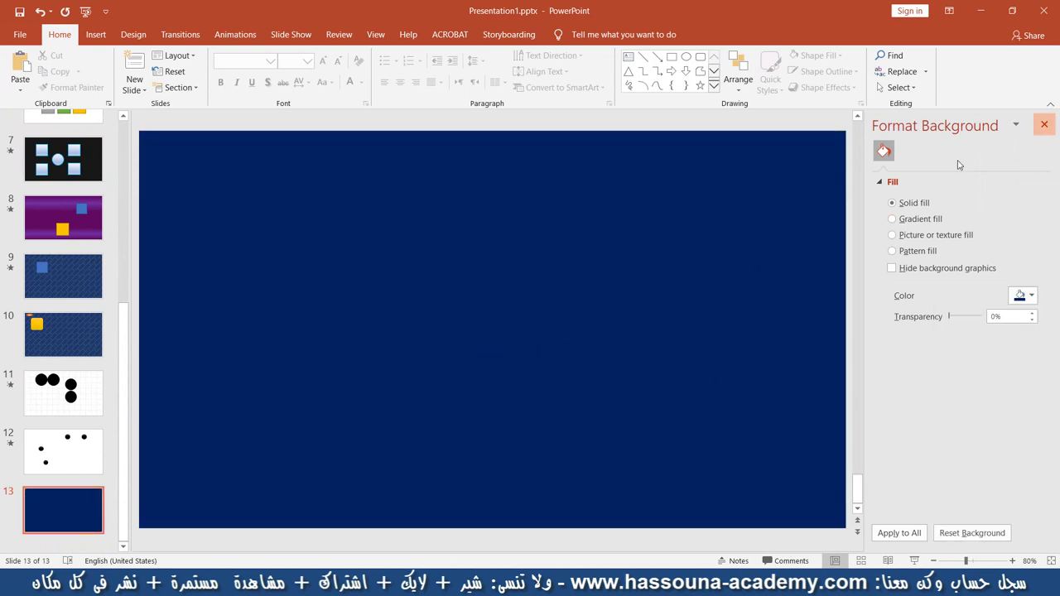
left_click(629, 71)
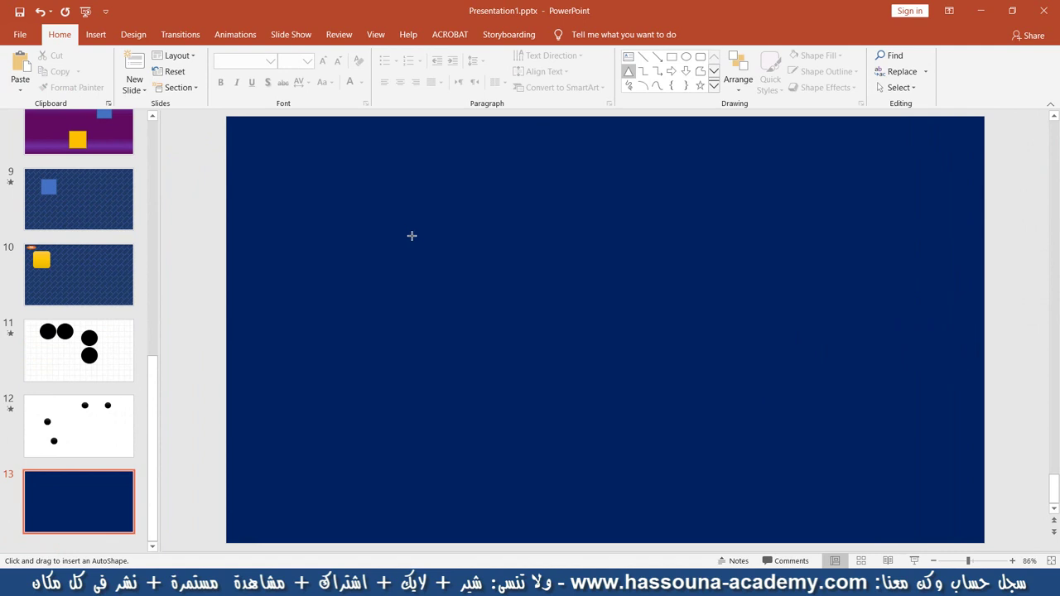
- Draw a large isosceles triangle, apply the yellow shape style, and move it up-left
left_click_drag(441, 263, 528, 335)
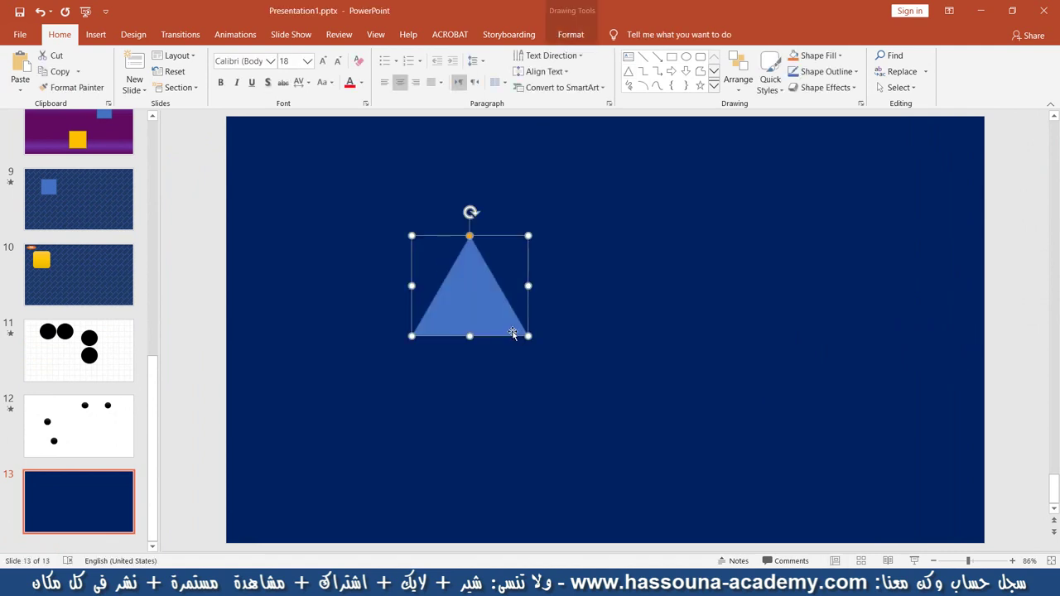
left_click(571, 34)
left_click(370, 69)
left_click(705, 286)
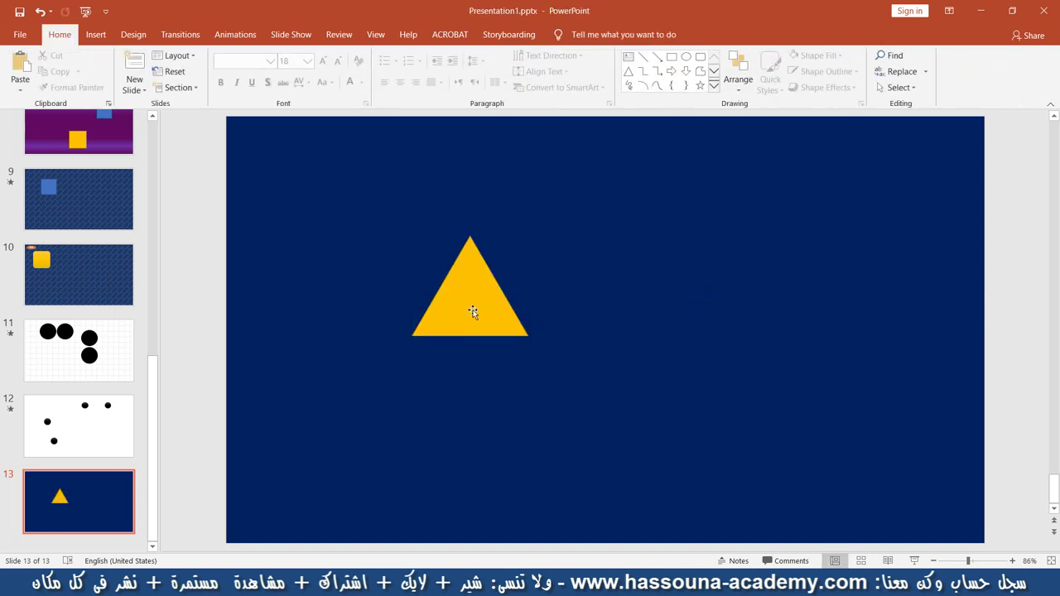
mouse_move(473, 307)
left_mouse_down()
mouse_move(551, 339)
mouse_move(433, 272)
left_mouse_up()
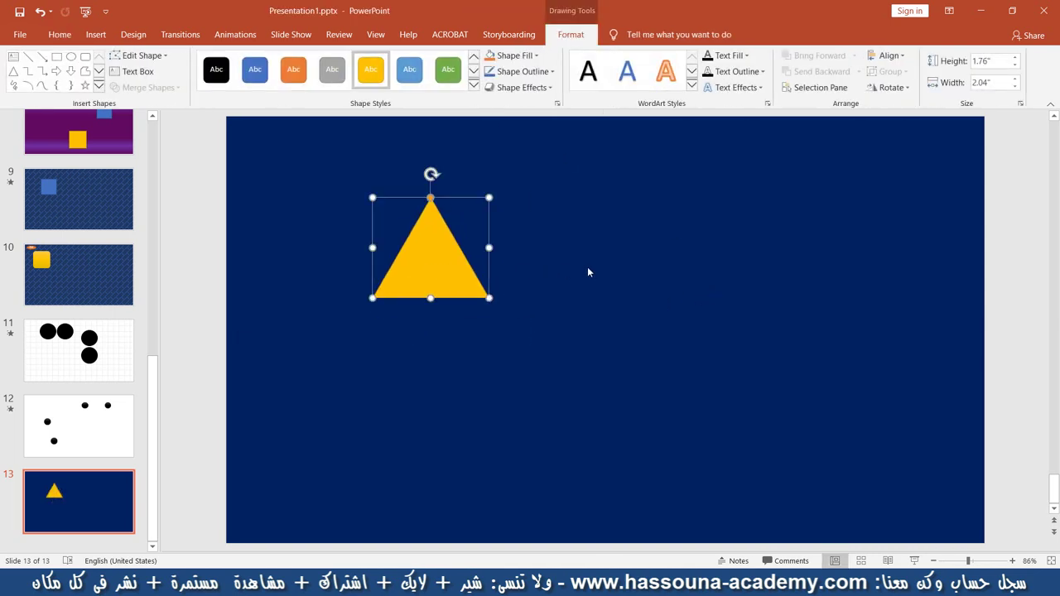
left_click(236, 34)
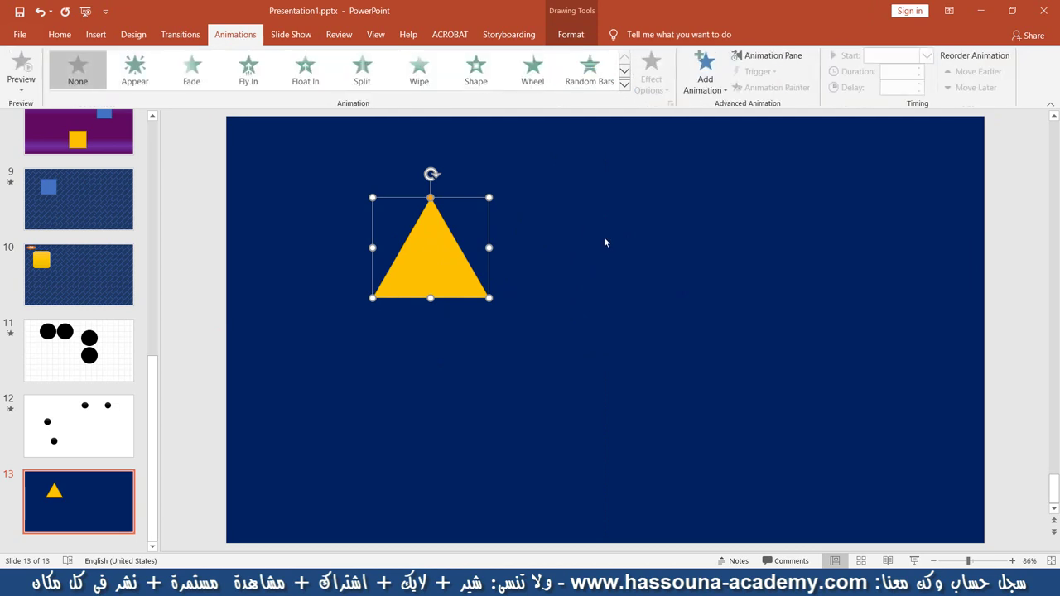
- Add a Shapes motion path to the triangle, keep the Circle option, and preview it
left_click(700, 93)
scroll(762, 249, "down", 5)
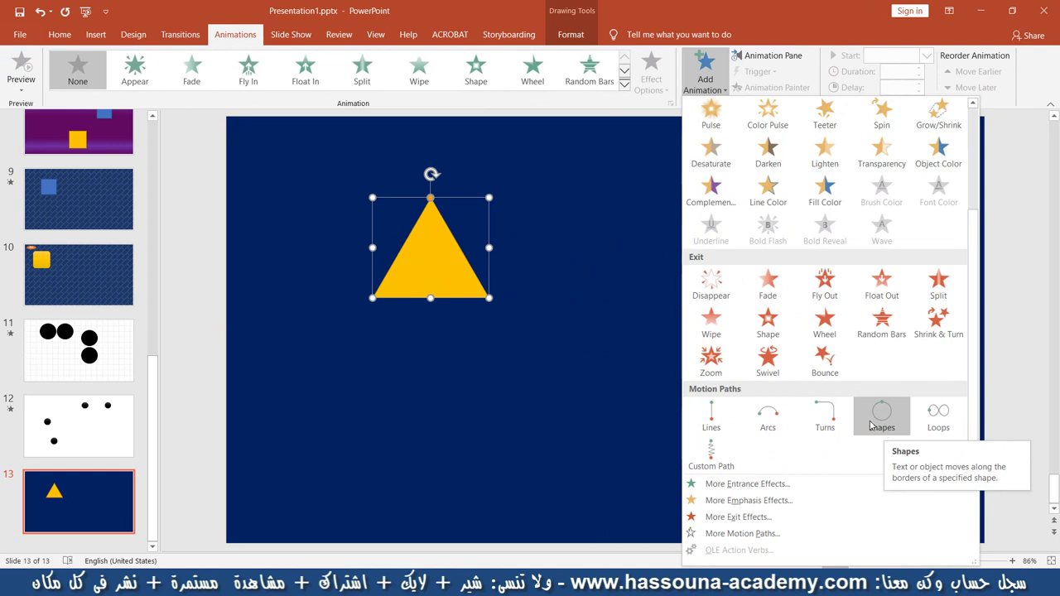
left_click(871, 425)
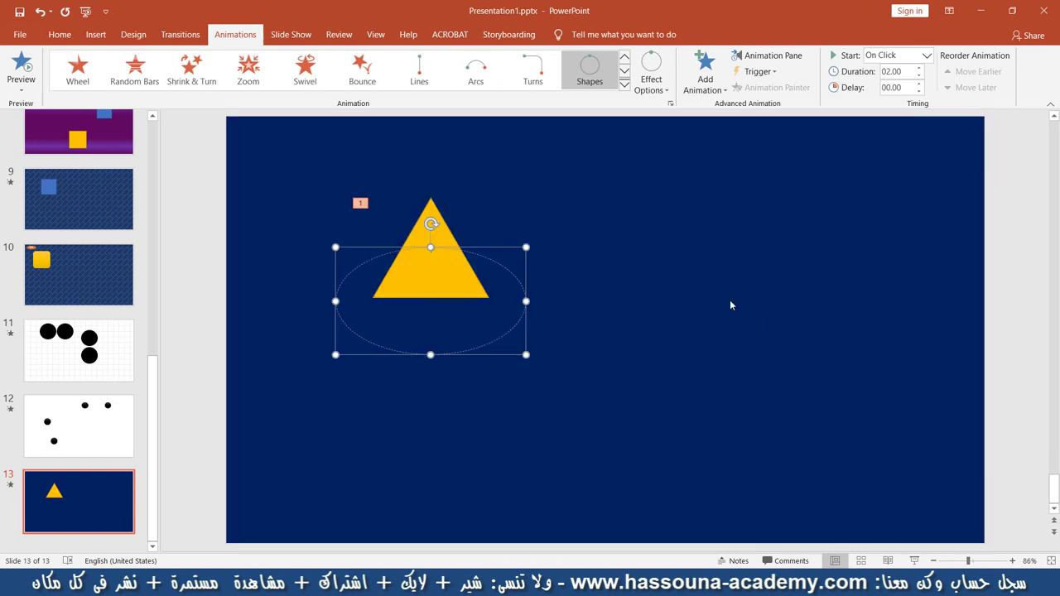
left_click(651, 76)
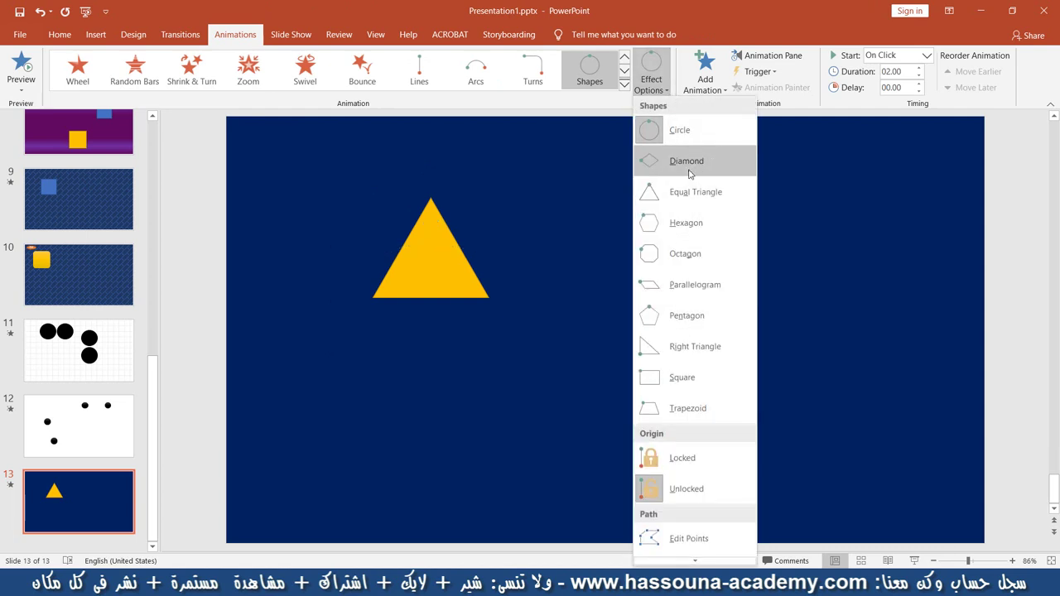
left_click(911, 199)
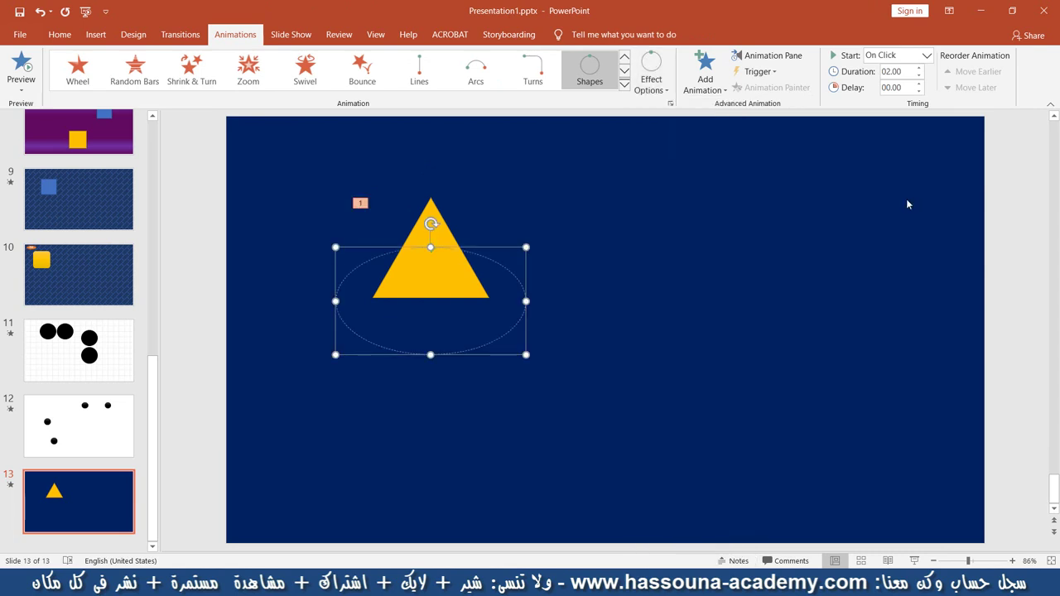
left_click(436, 293)
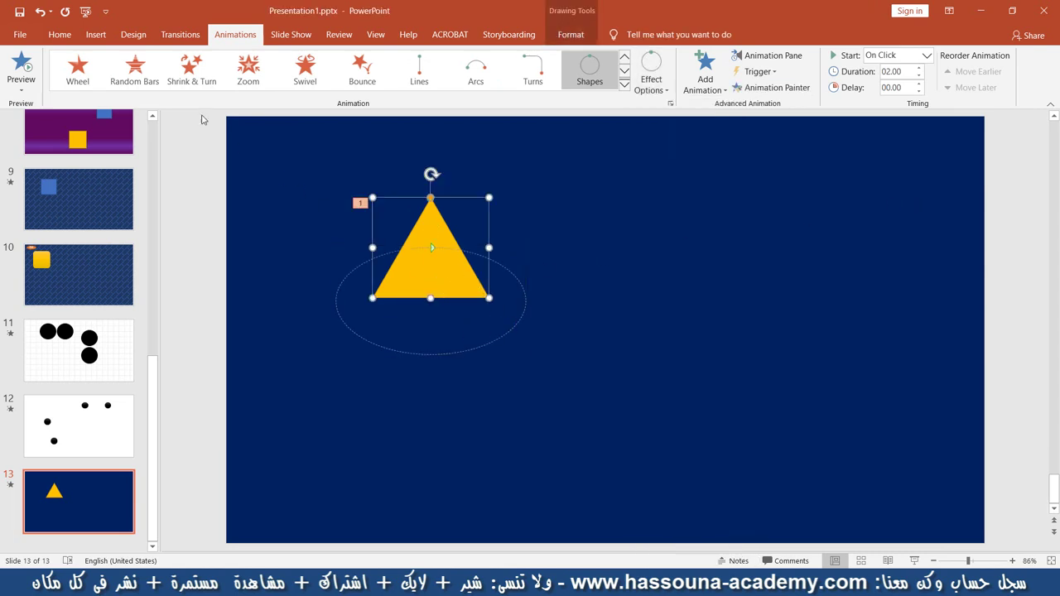
left_click(22, 66)
left_click(449, 352)
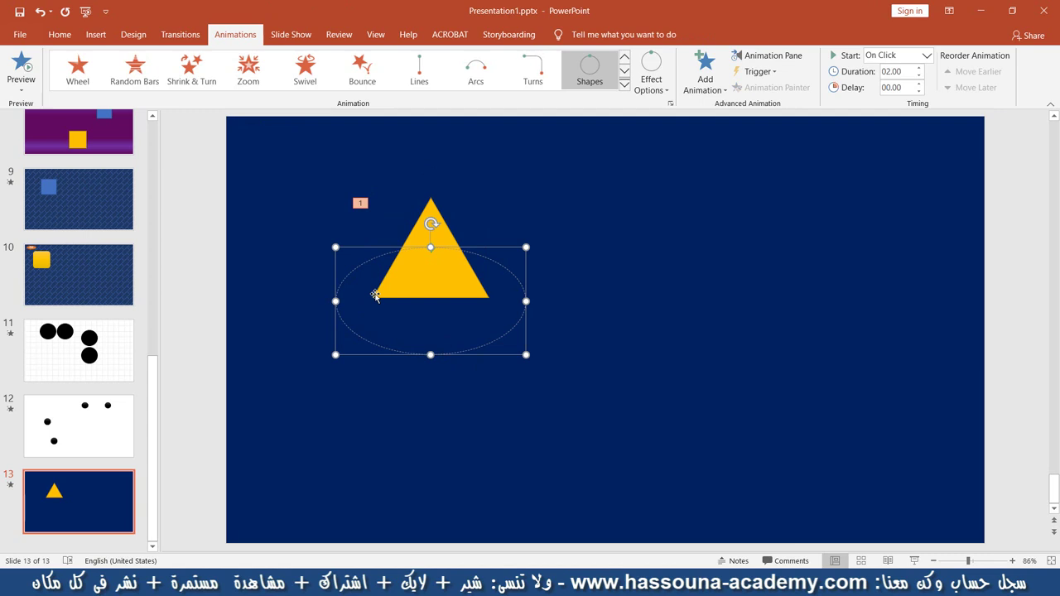
- Stretch the triangle's path down into a round circle, preview, and shift the triangle up-left
left_click_drag(430, 355, 430, 407)
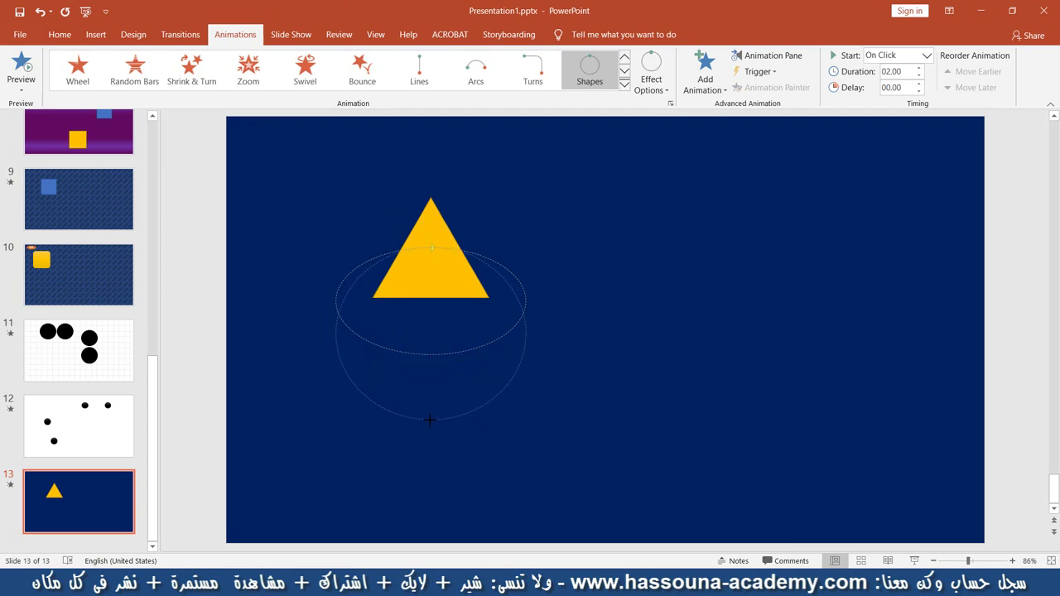
left_click_drag(430, 407, 427, 432)
key("Escape")
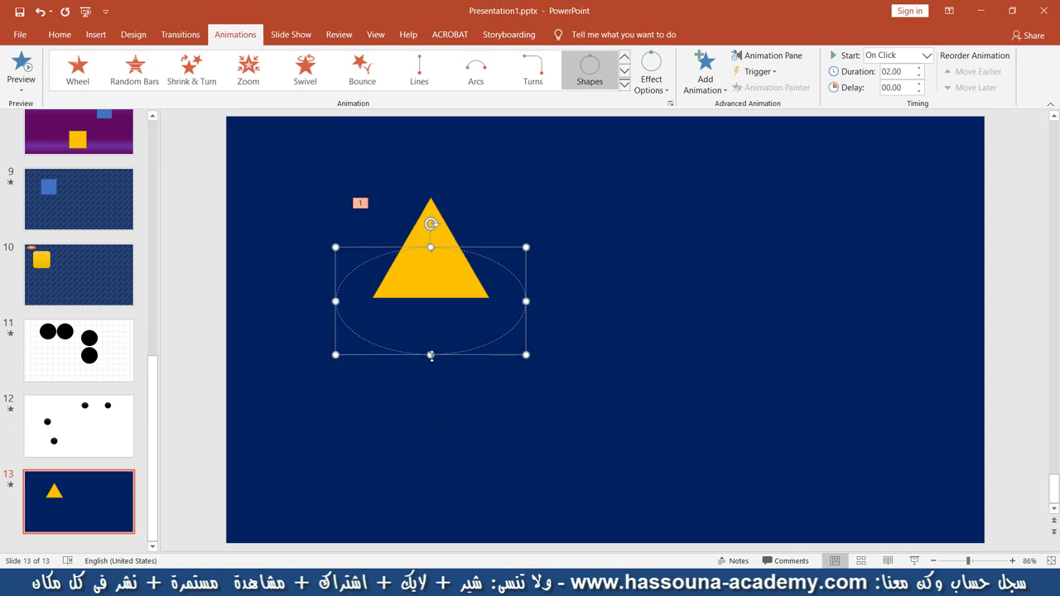
mouse_move(430, 355)
left_mouse_down()
mouse_move(430, 441)
mouse_move(429, 429)
left_mouse_up()
left_click(795, 359)
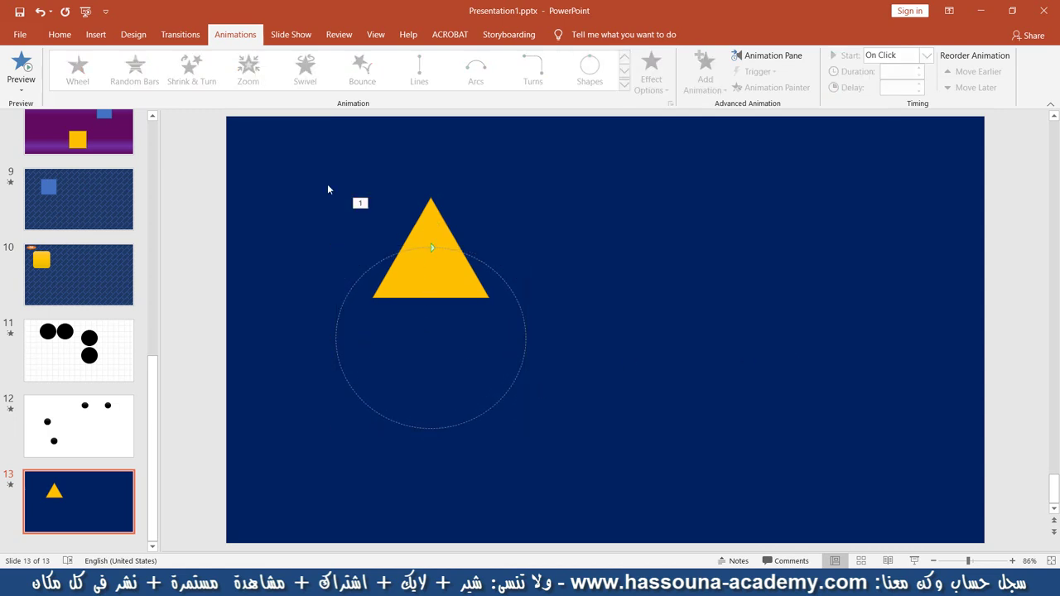
left_click(20, 65)
mouse_move(437, 283)
left_mouse_down()
mouse_move(385, 268)
mouse_move(399, 274)
left_mouse_up()
left_click(681, 267)
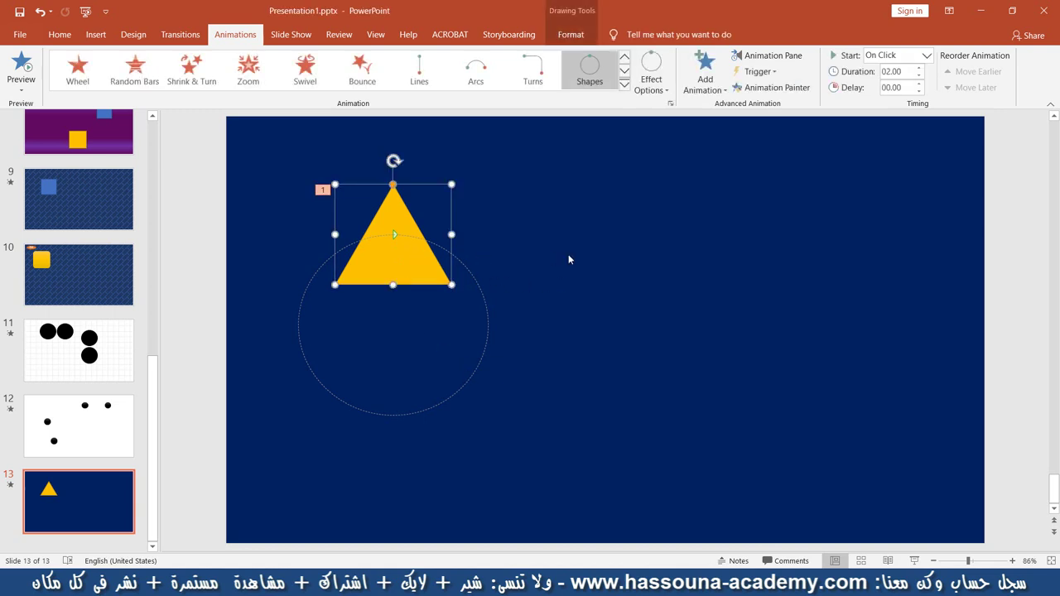
- Duplicate the animated triangle with Ctrl+D, move the copy right, and reverse its path
key("ctrl+d")
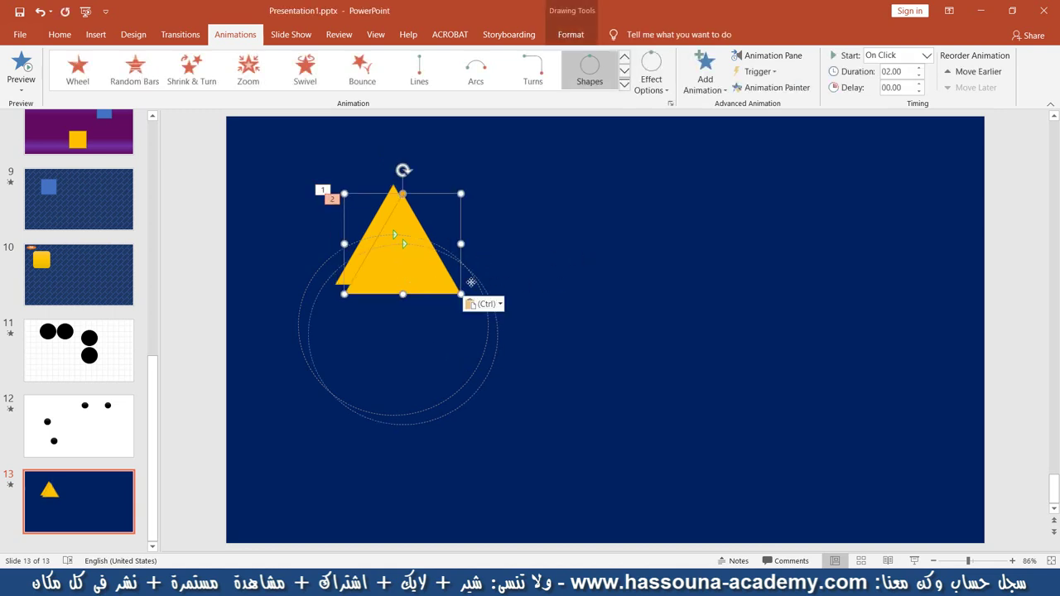
left_click_drag(408, 283, 730, 263)
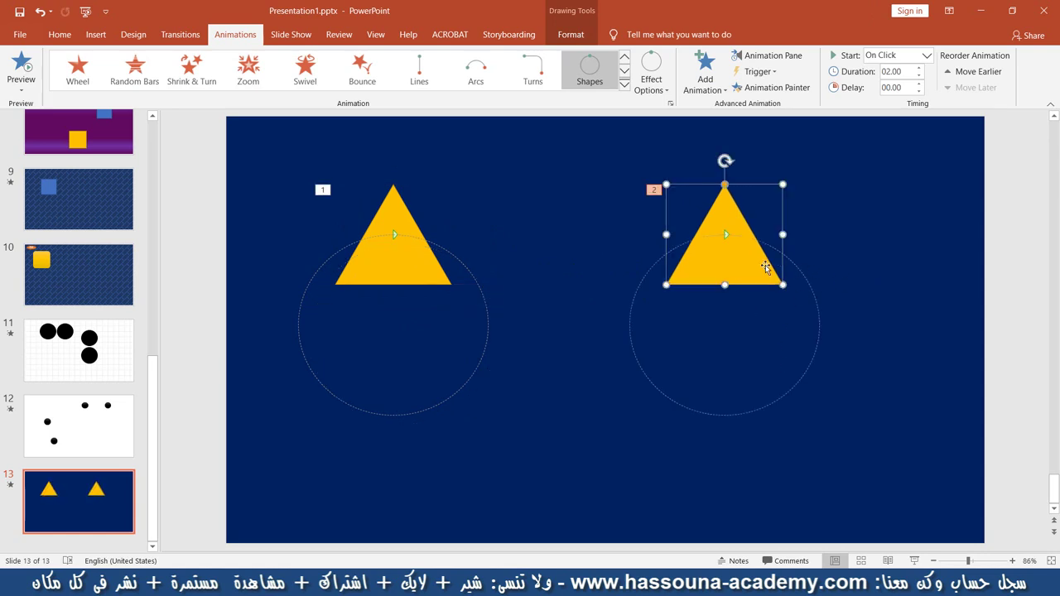
left_click(778, 402)
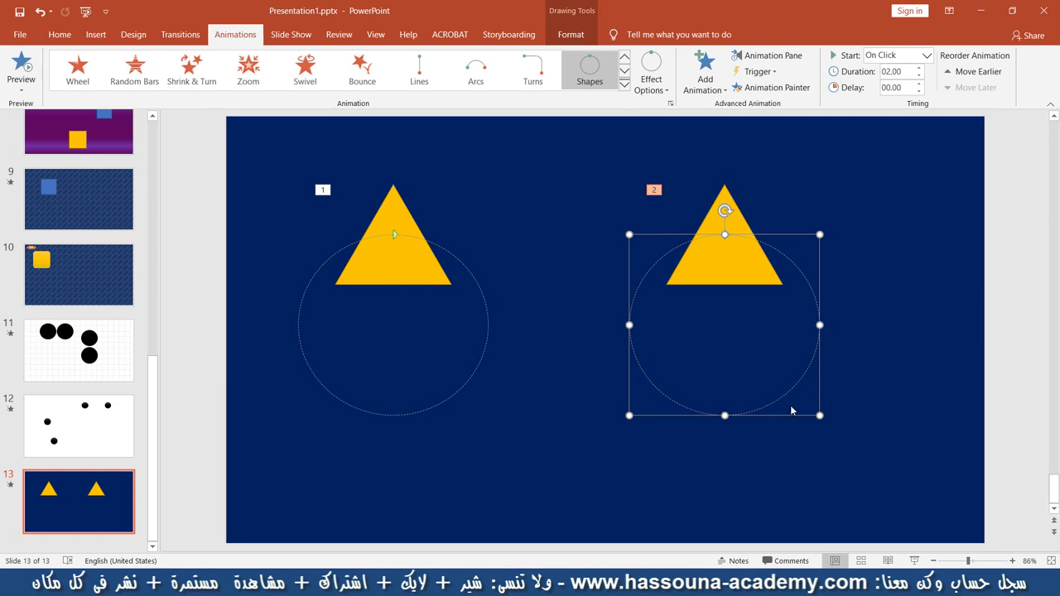
right_click(767, 407)
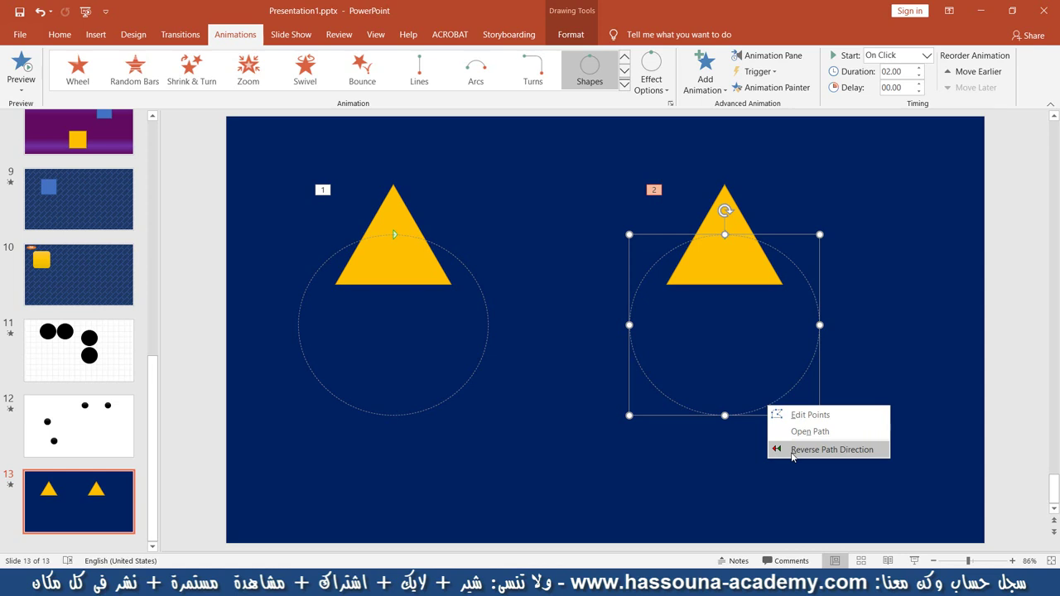
left_click(860, 144)
left_click(22, 68)
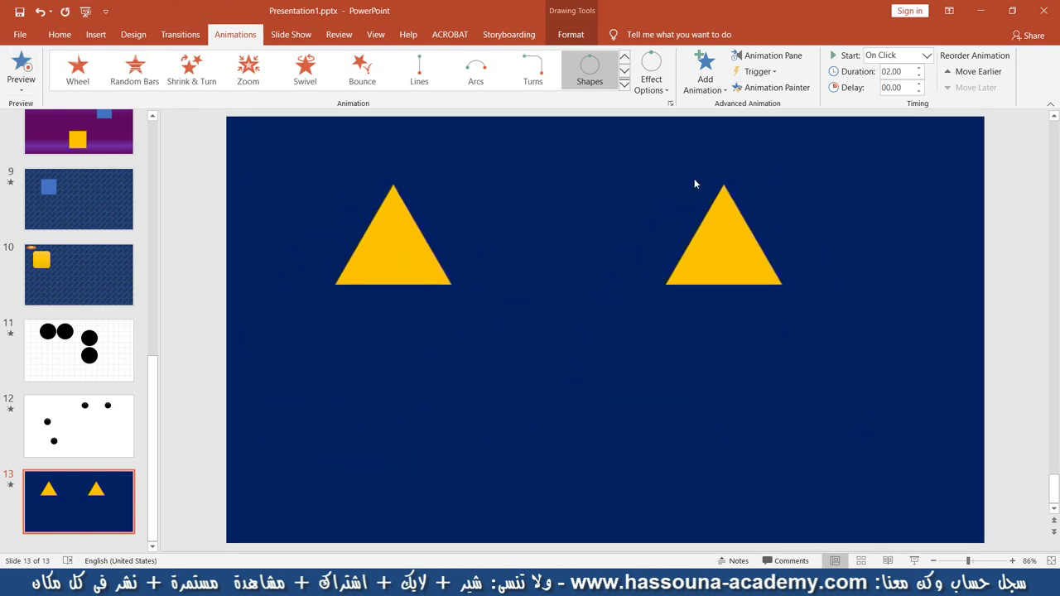
- Reverse the copy's circular path direction again and undo an accidental nudge
right_click(759, 407)
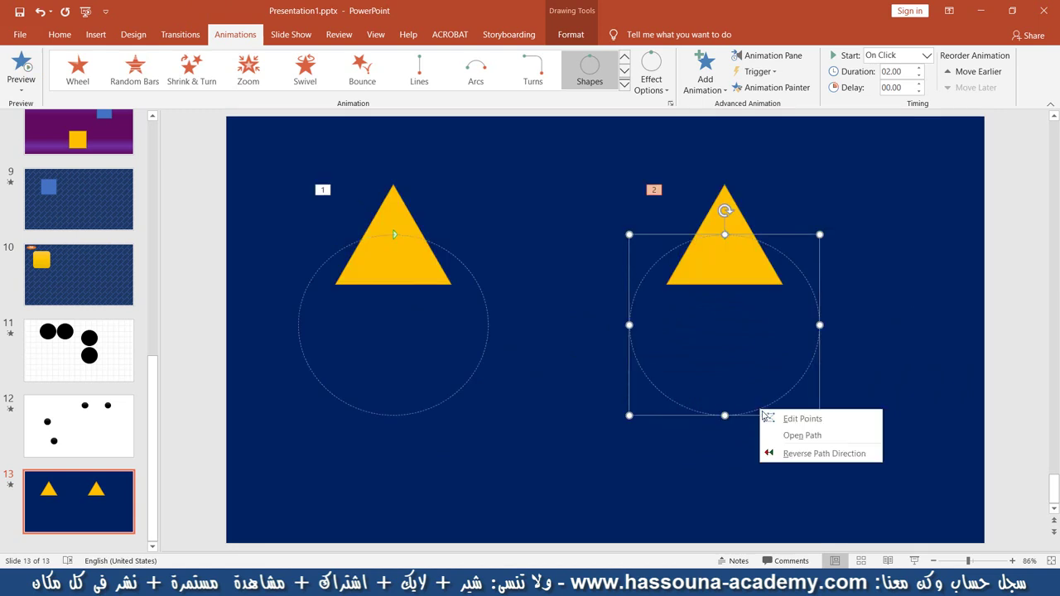
left_click(783, 454)
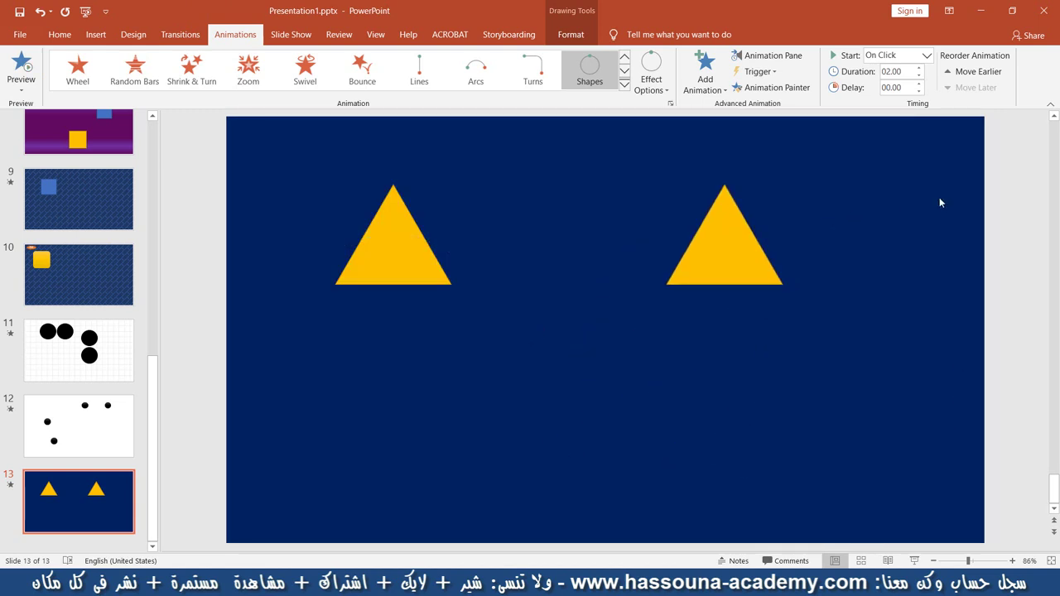
left_click(944, 166)
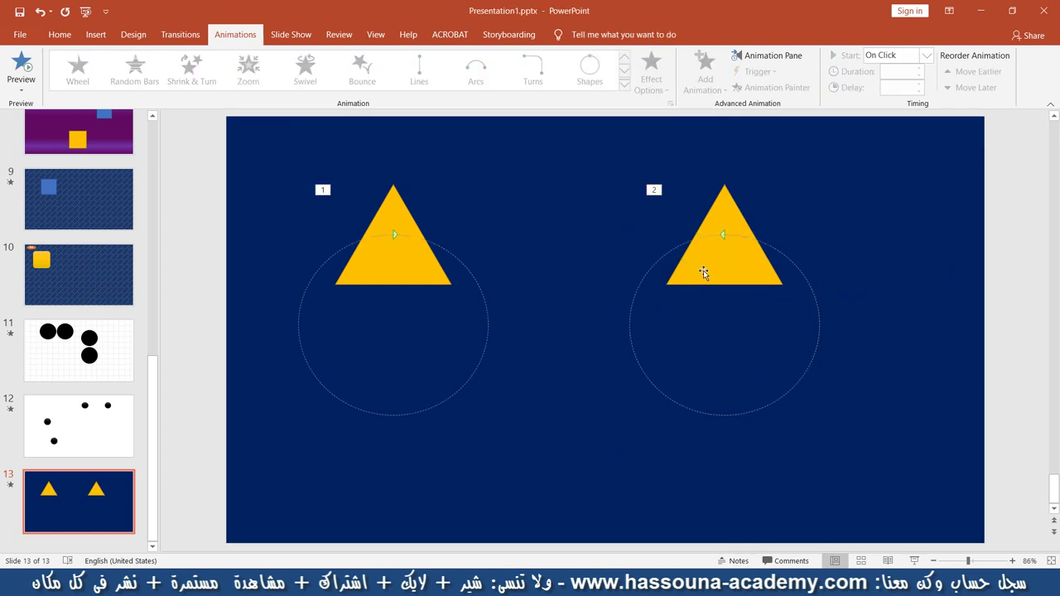
left_click_drag(703, 272, 705, 276)
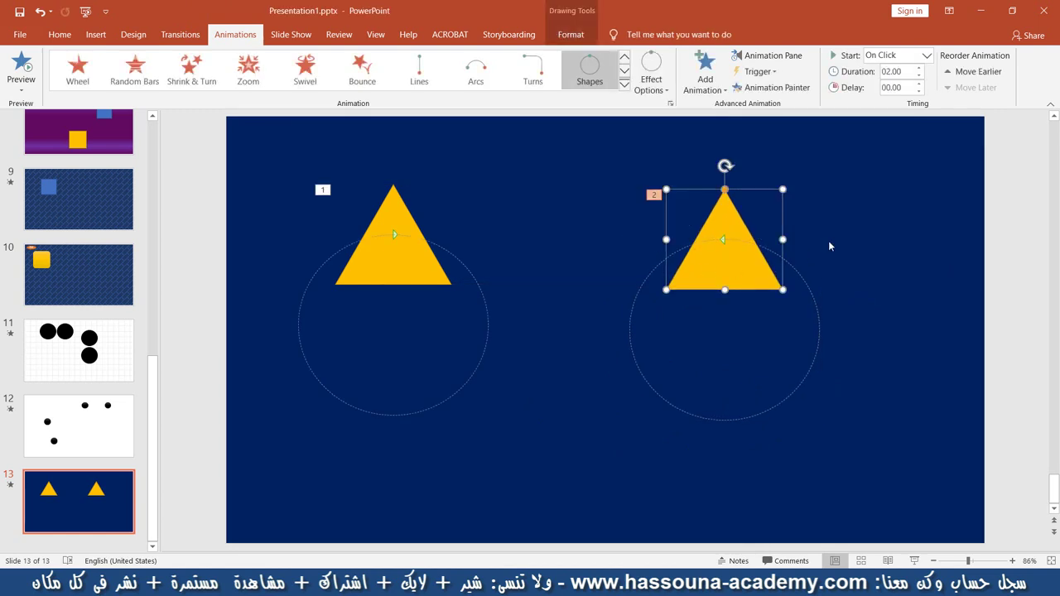
key("ctrl+z")
left_click(883, 208)
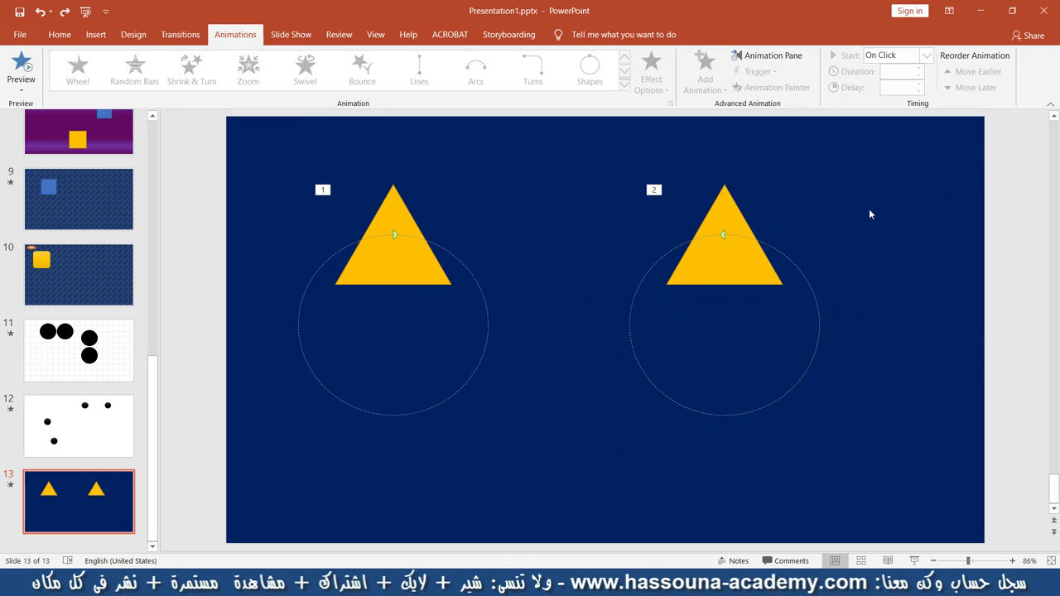
- Set the right triangle's animation to start With Previous and preview both moving together
left_click(717, 263)
left_click(912, 58)
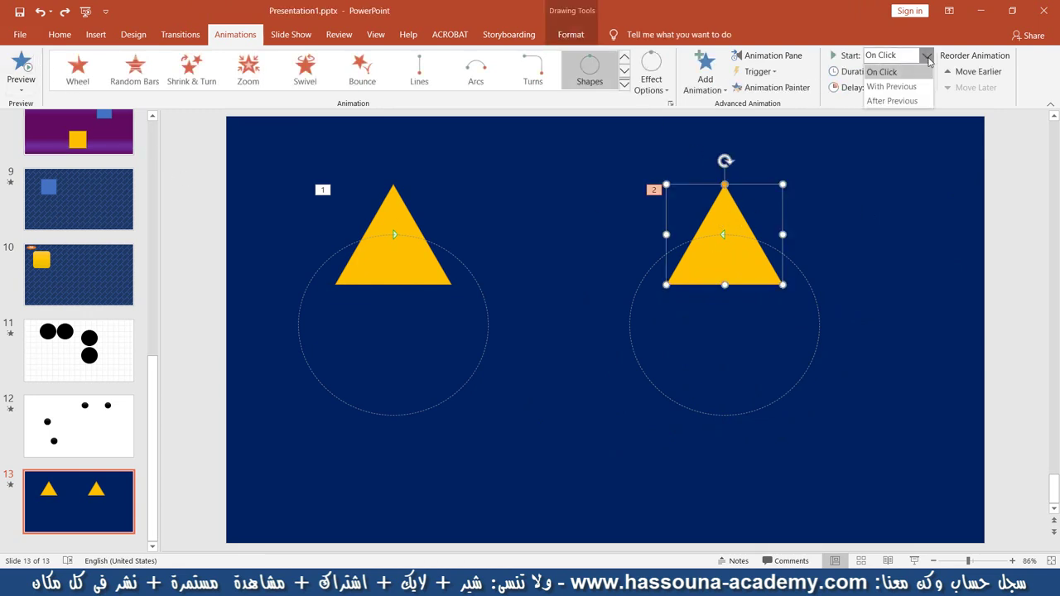
left_click(893, 87)
left_click(606, 142)
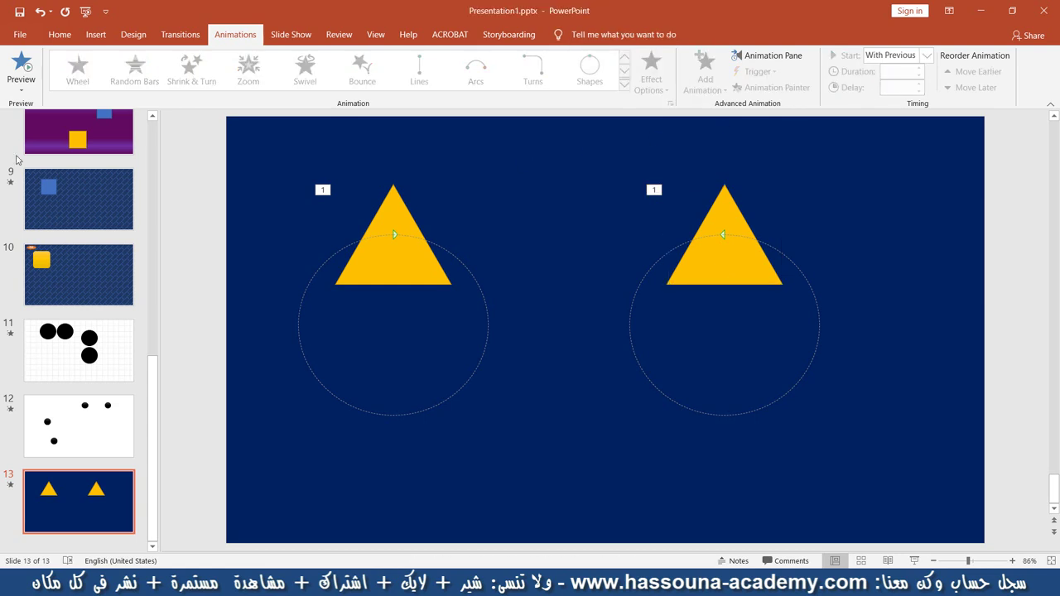
left_click(26, 65)
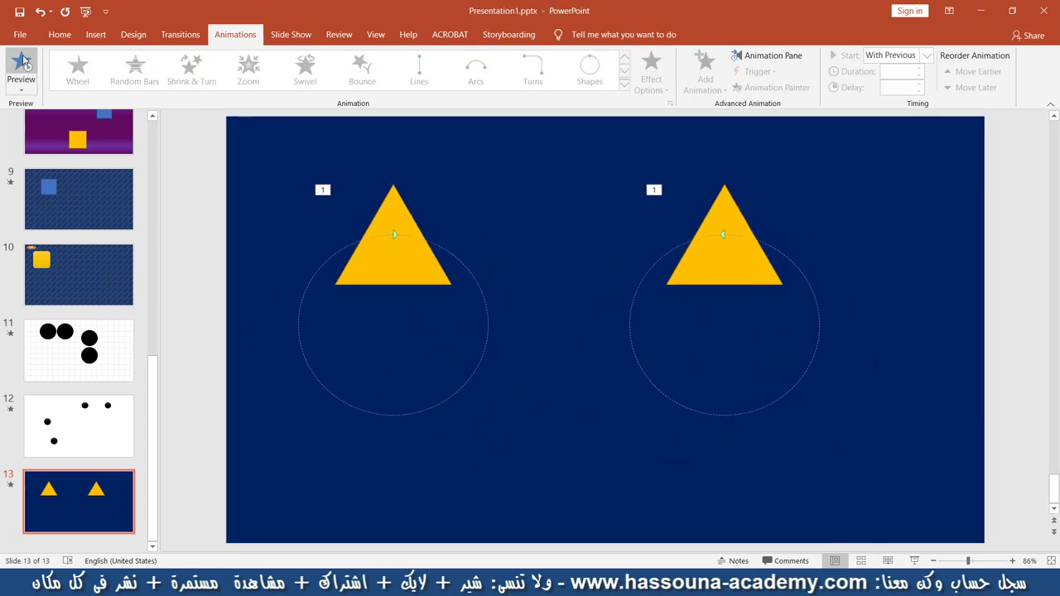
- Move both triangles slightly right, preview them, and compare with slide 8's animation
left_click_drag(923, 147, 286, 386)
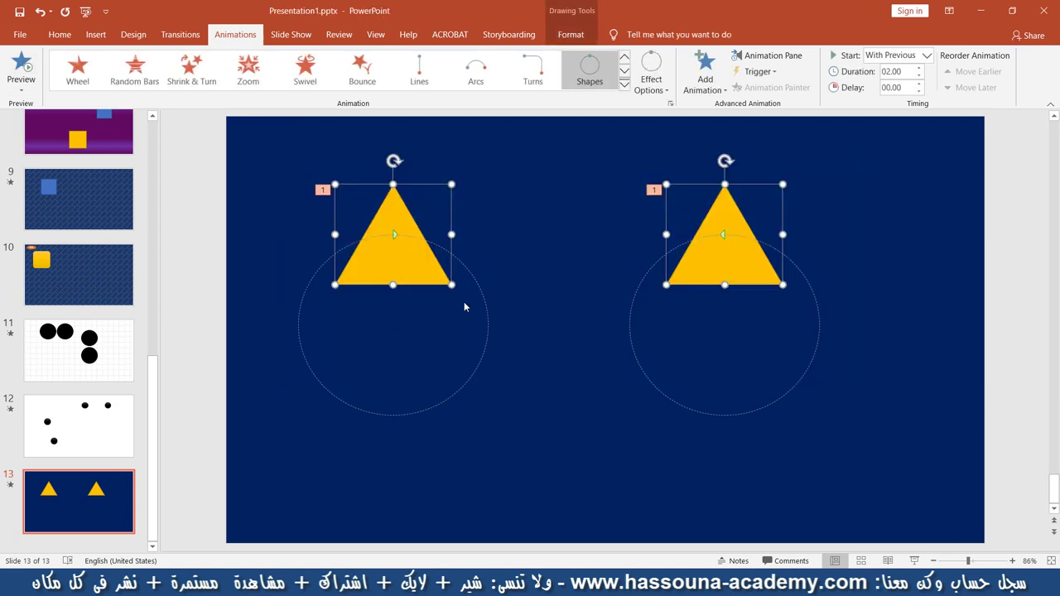
left_click_drag(757, 267, 802, 270)
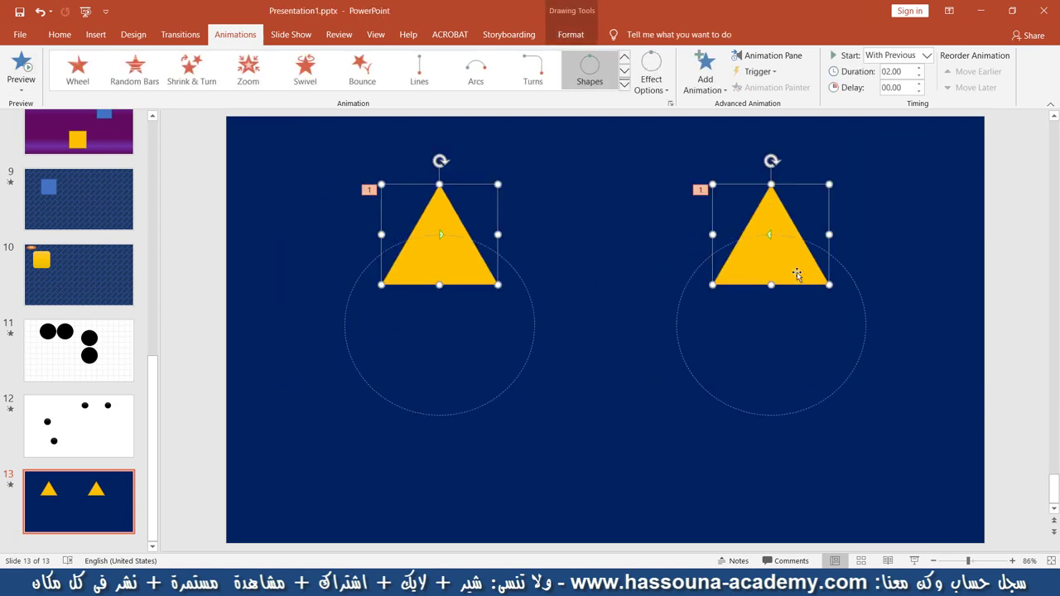
left_click(630, 467)
left_click(21, 66)
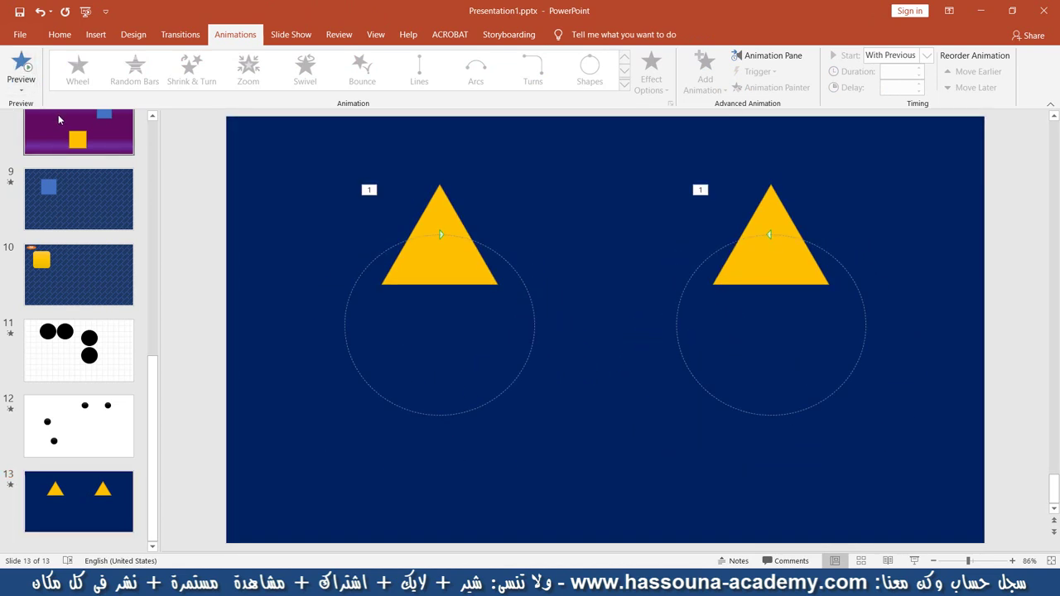
left_click(58, 120)
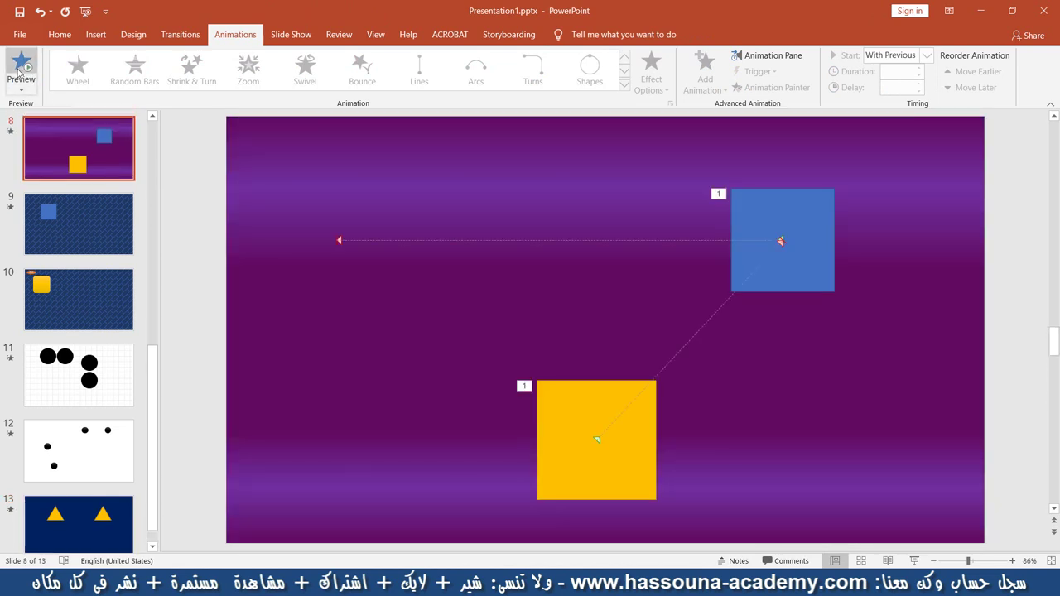
left_click(68, 509)
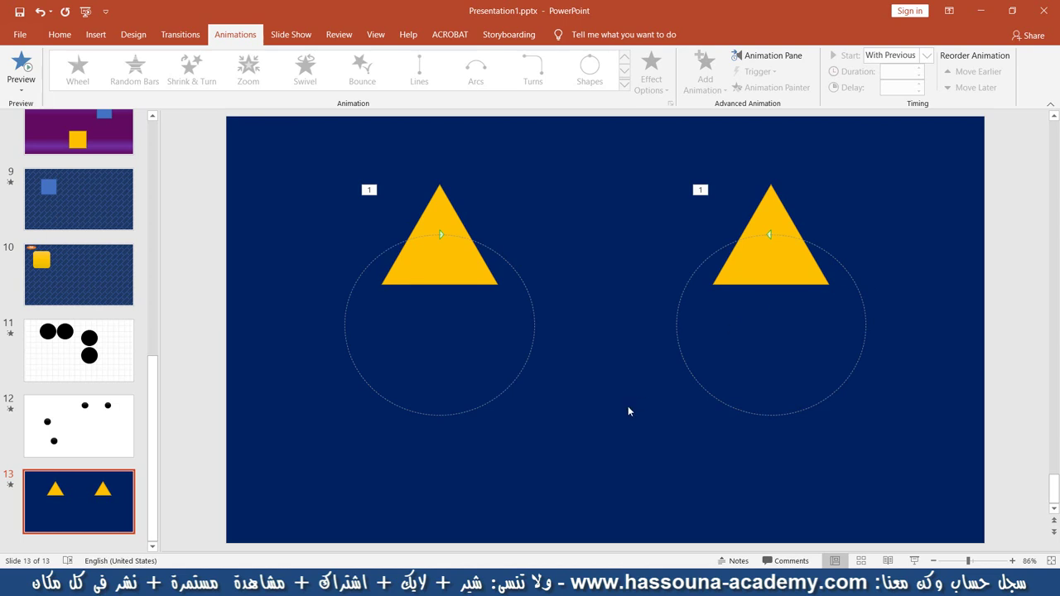
- Duplicate slide 13 as slide 14 and delete both triangles from it
right_click(109, 523)
mouse_move(159, 510)
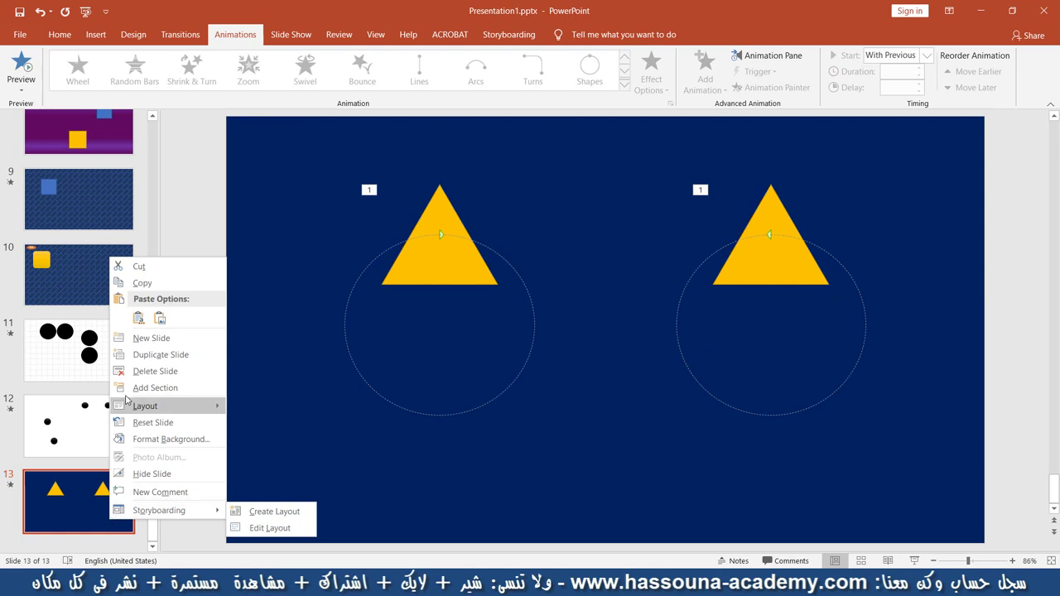
left_click(136, 355)
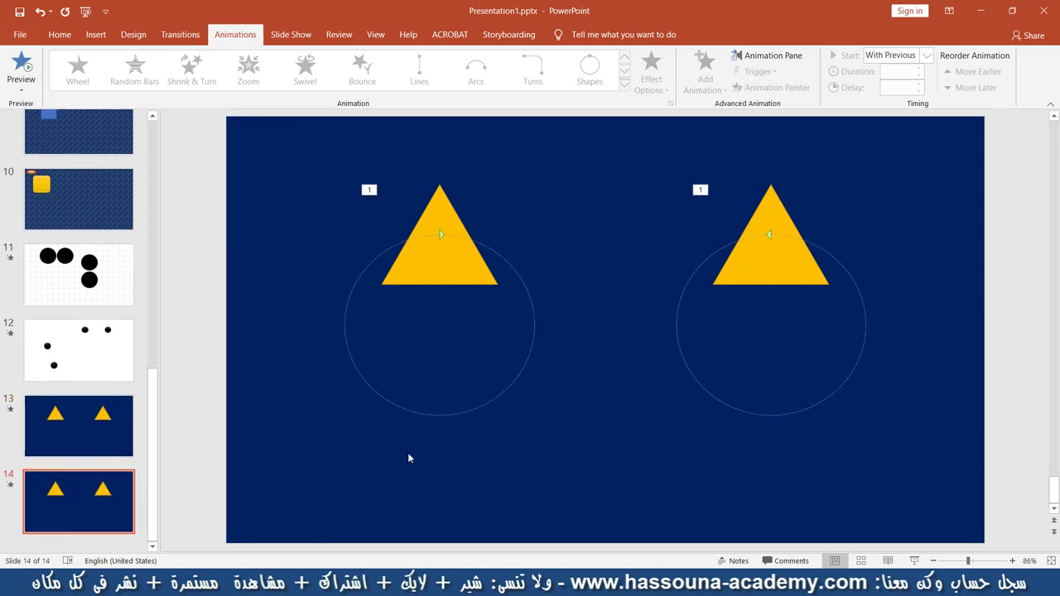
left_click_drag(967, 135, 245, 491)
key("Delete")
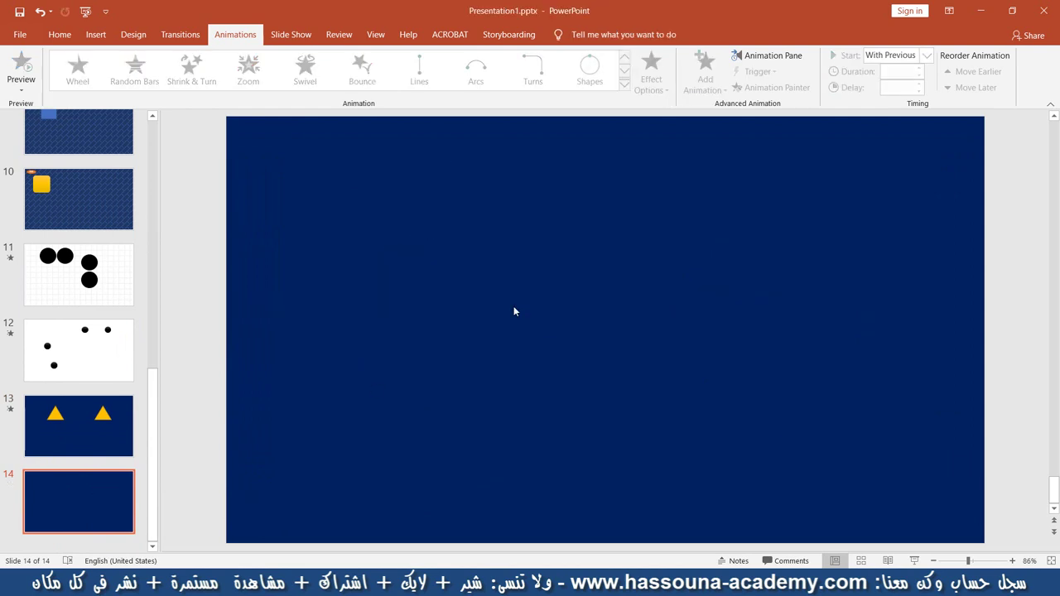
- Draw a small circle, apply the yellow shape style, and move it toward the upper left
left_click(59, 34)
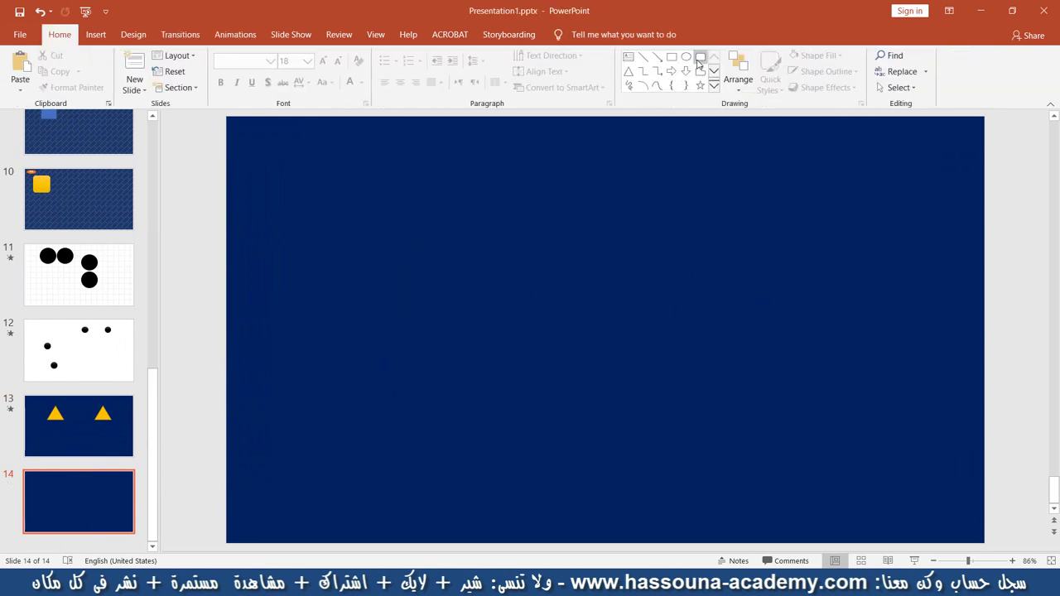
left_click(671, 71)
left_click_drag(504, 191, 542, 227)
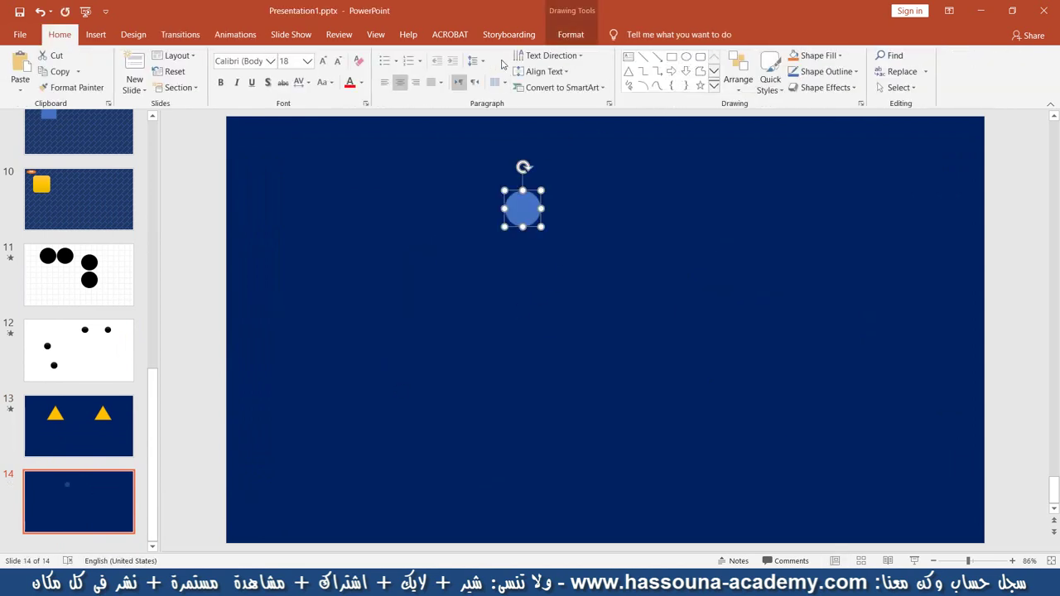
left_click(562, 34)
left_click(371, 69)
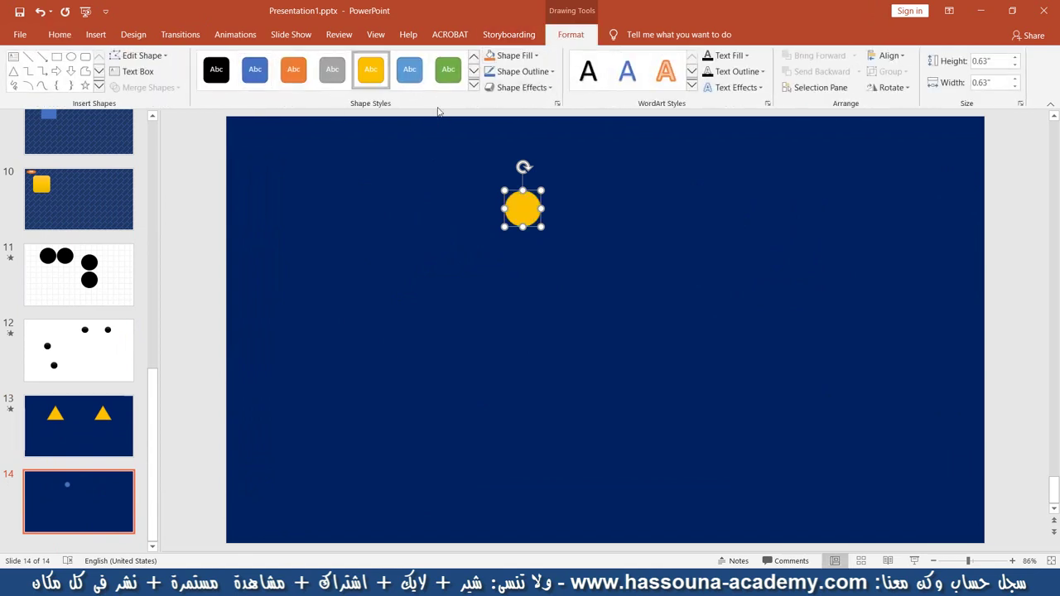
left_click_drag(526, 214, 338, 219)
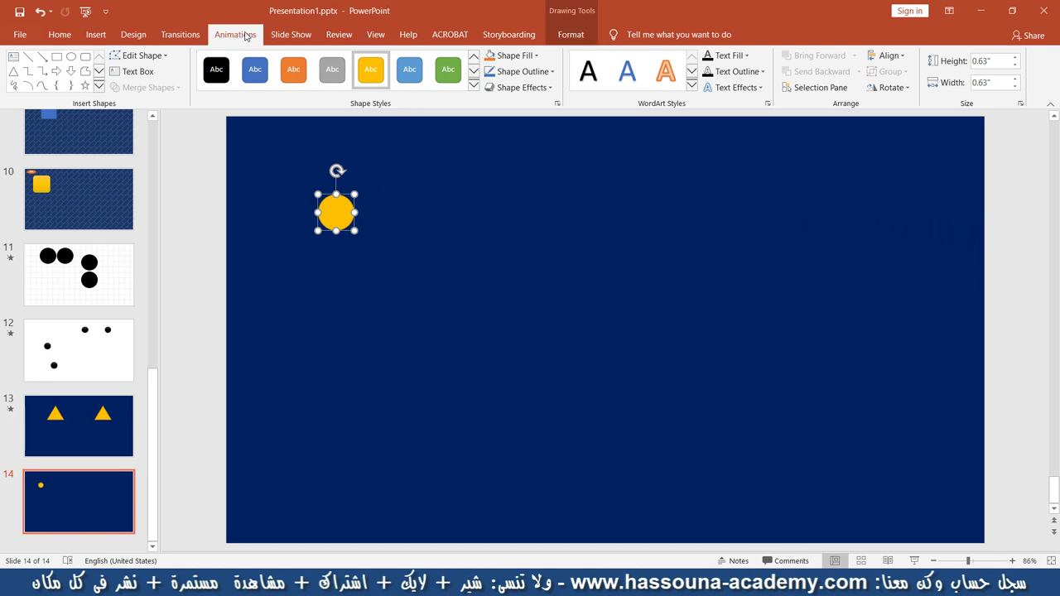
left_click(236, 34)
left_click(705, 73)
- Add a Shapes motion path to the circle, stretch it into a full circle, and reposition up-left
scroll(711, 331, "down", 3)
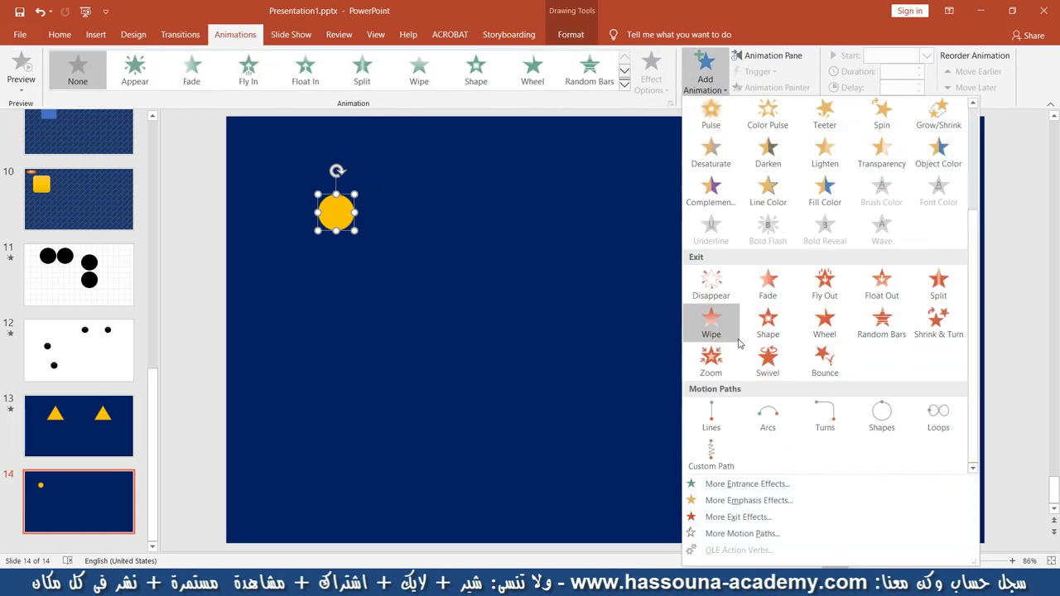
left_click(882, 416)
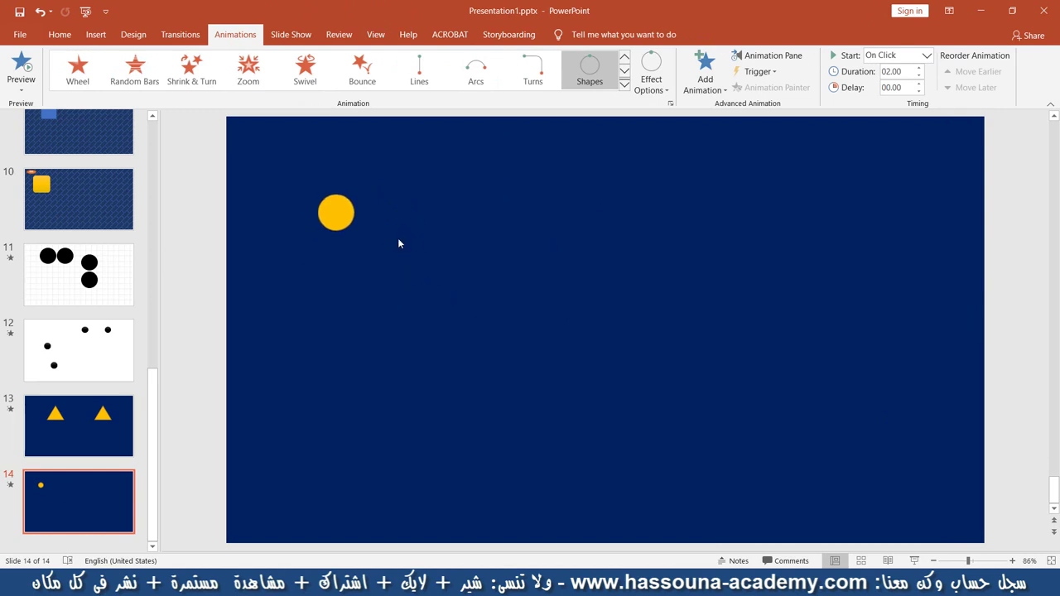
left_click_drag(339, 228, 388, 226)
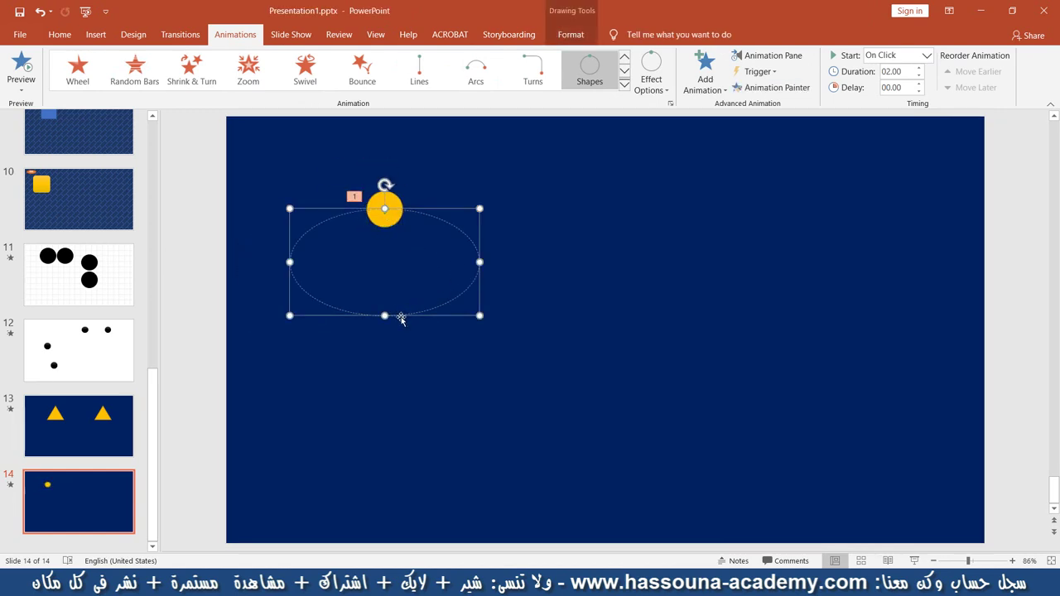
left_click_drag(401, 317, 384, 386)
left_click(671, 326)
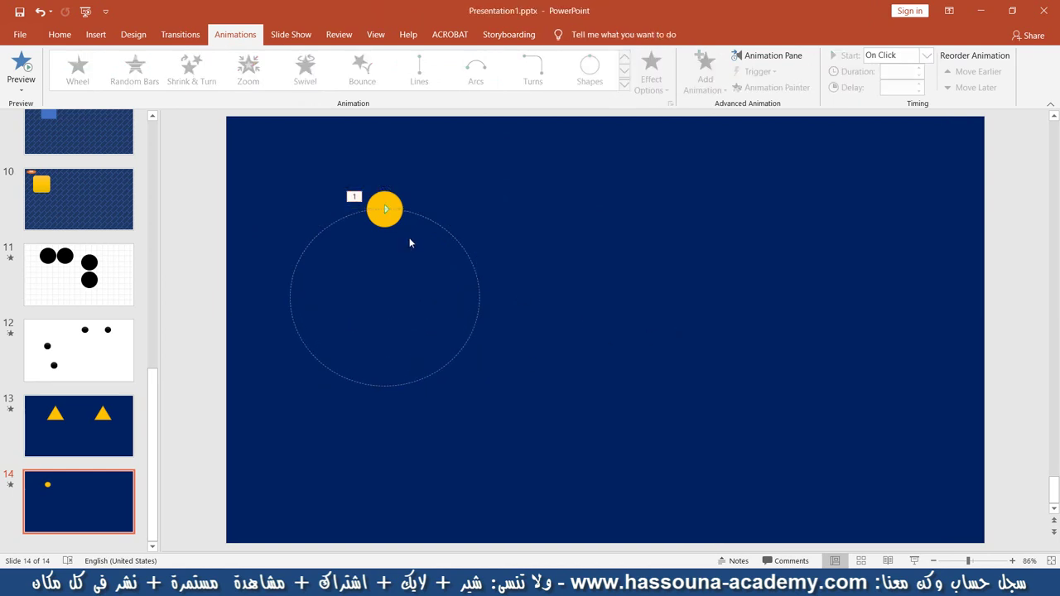
left_click_drag(383, 224, 363, 204)
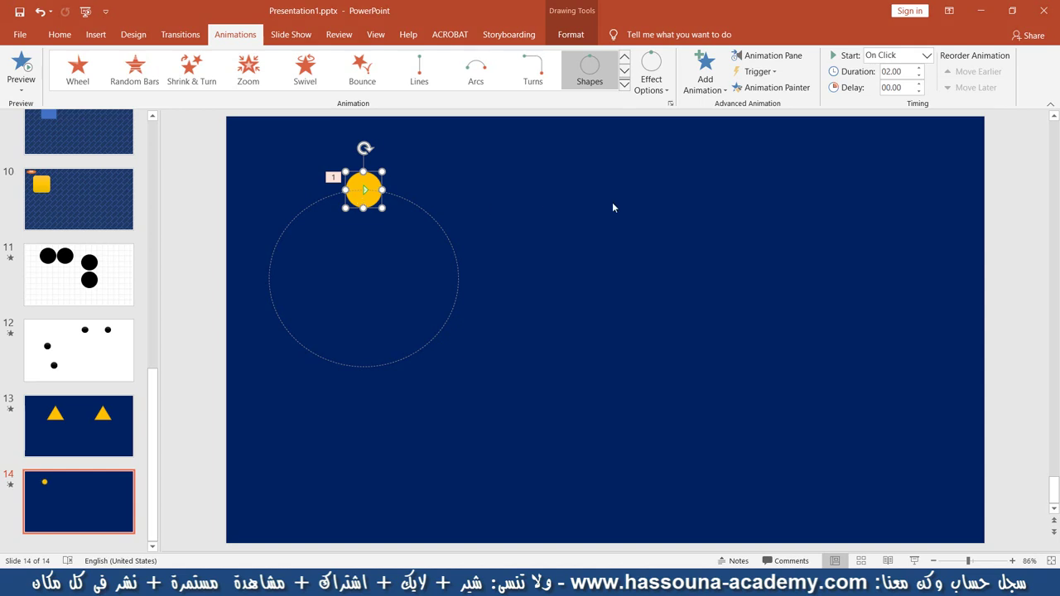
- Select the yellow circle and preview it moving along its circular path
left_click(566, 218)
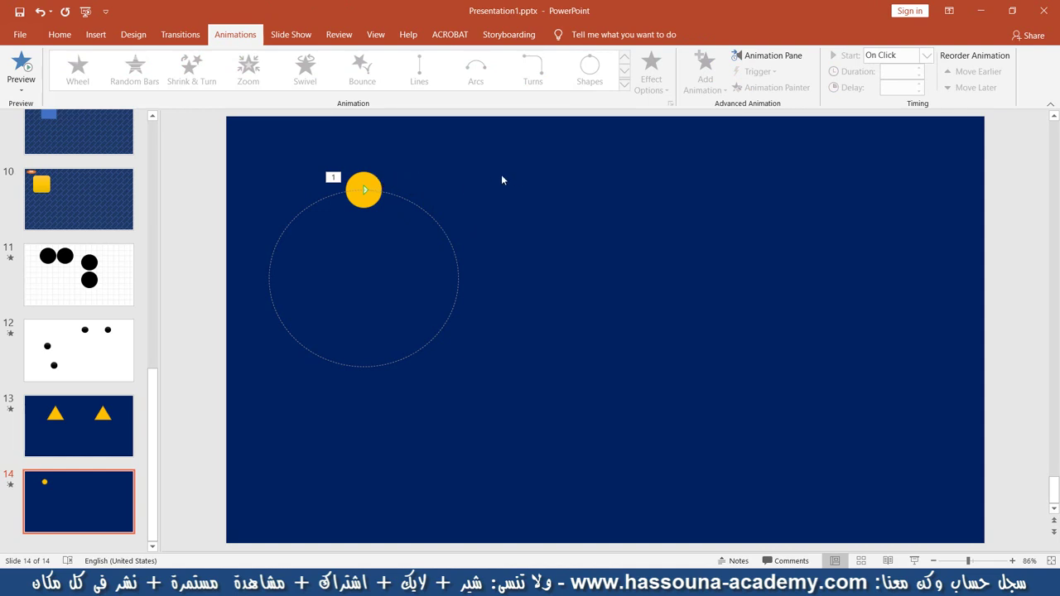
key("Tab")
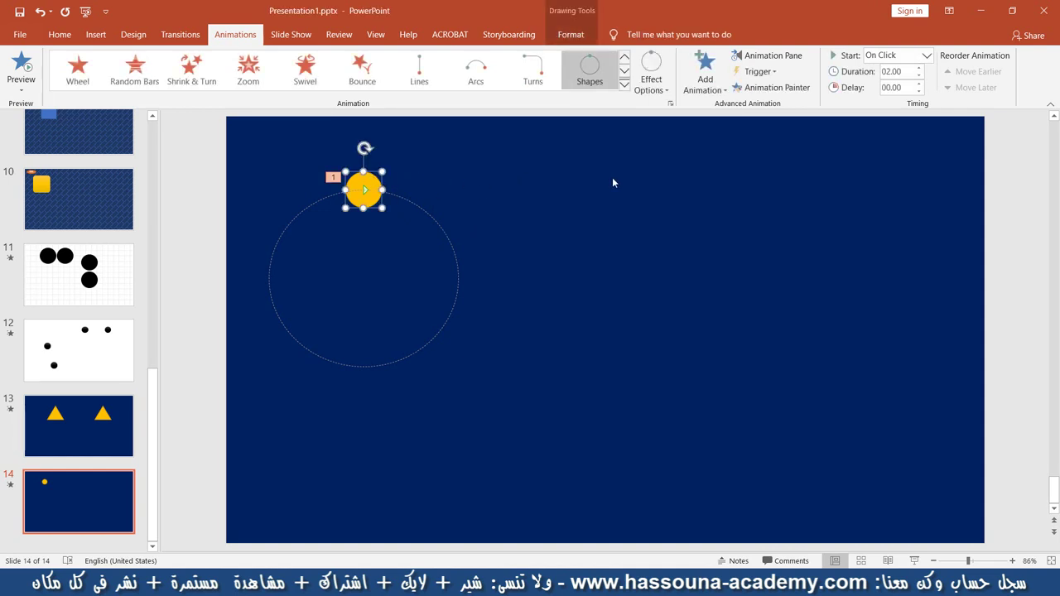
left_click(614, 183)
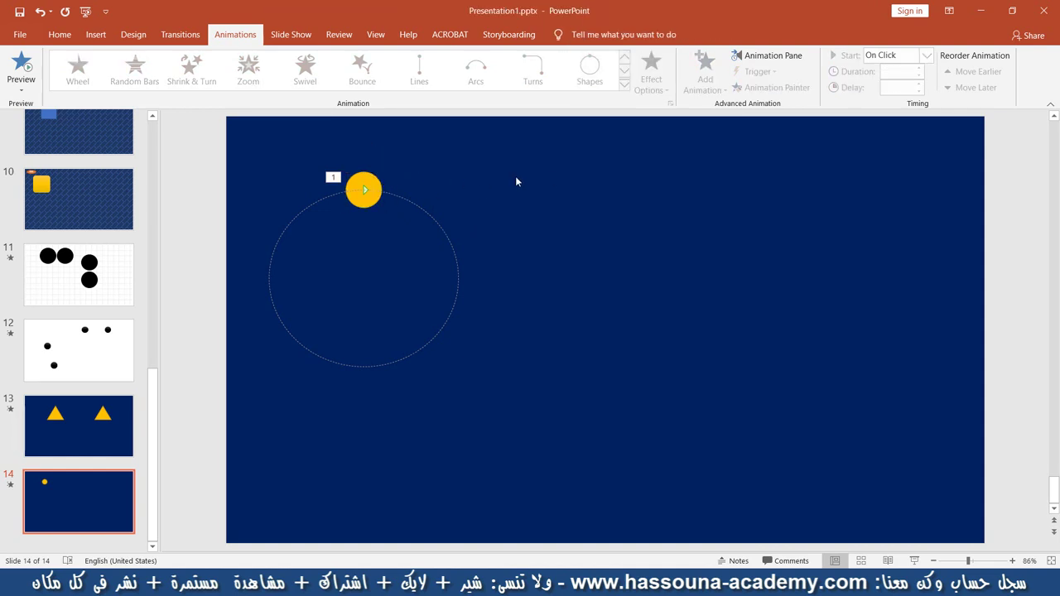
left_click(368, 187)
left_click(21, 70)
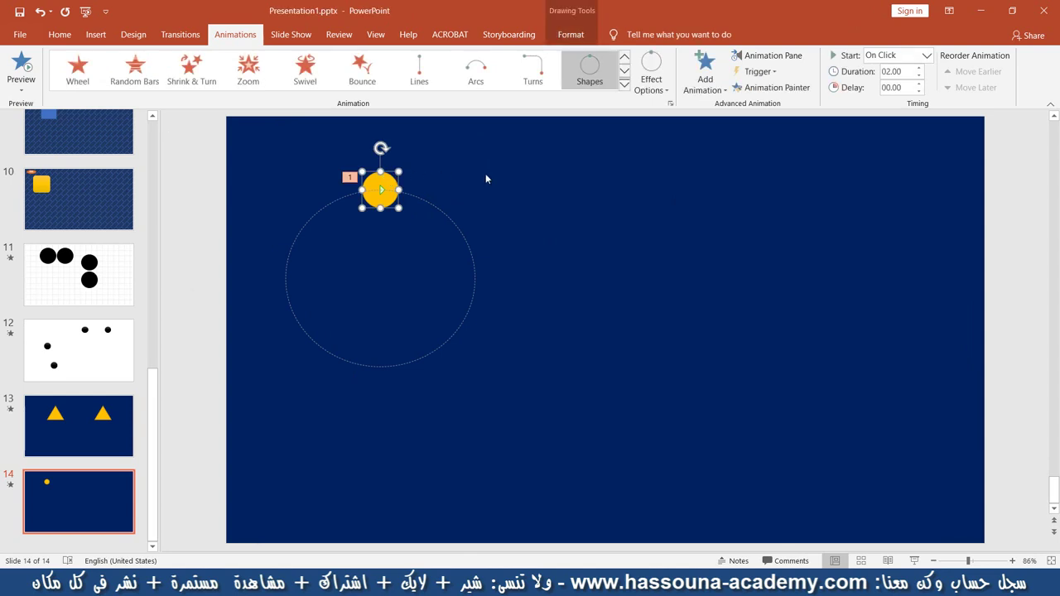
- Duplicate the circle with its animation, align the copy on the original, and show the Animation Pane
key("ctrl+d")
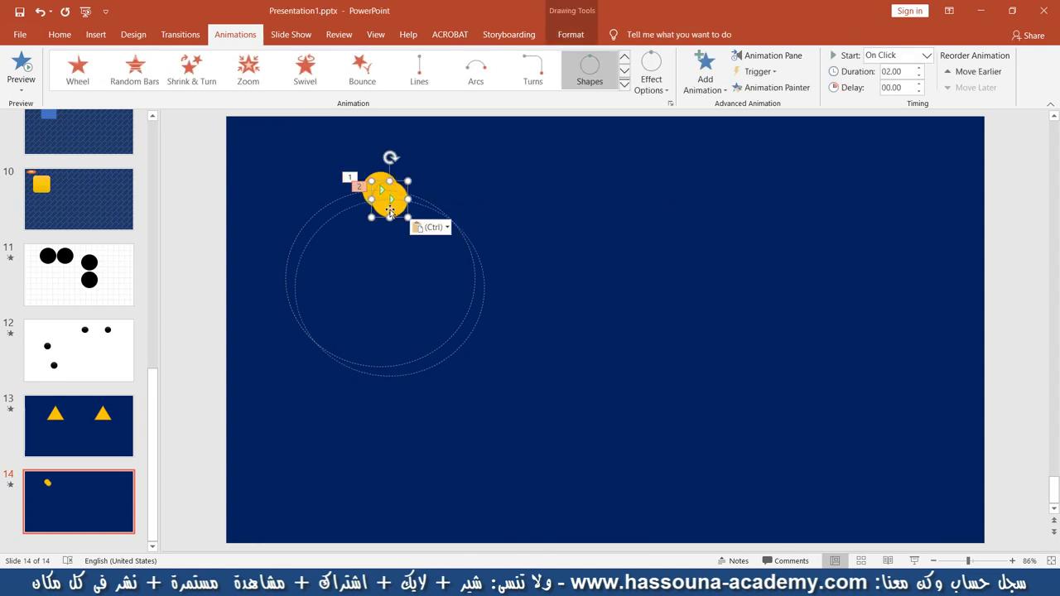
left_click_drag(390, 211, 384, 193)
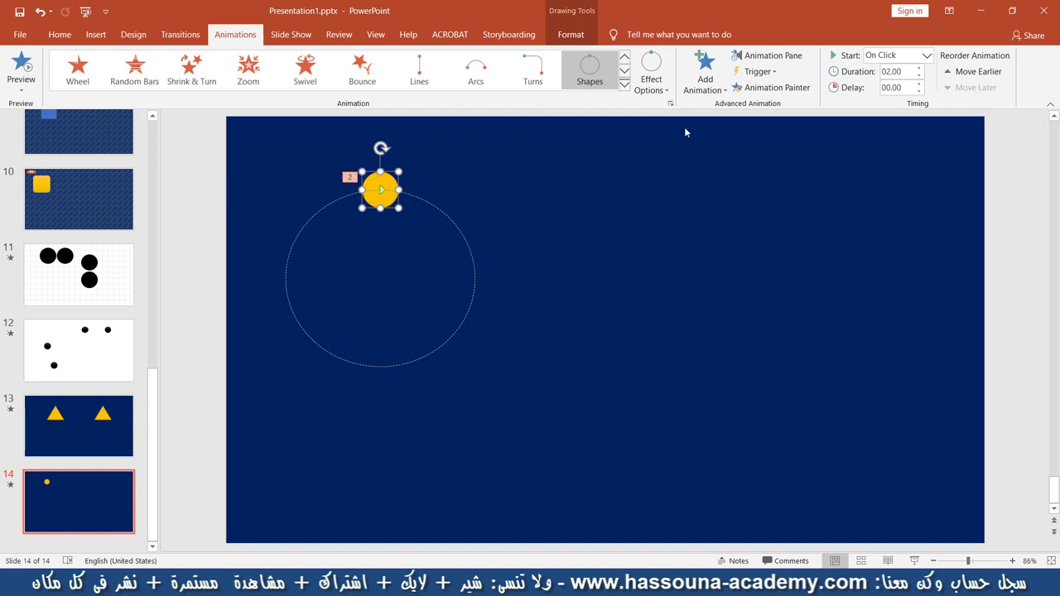
left_click(767, 55)
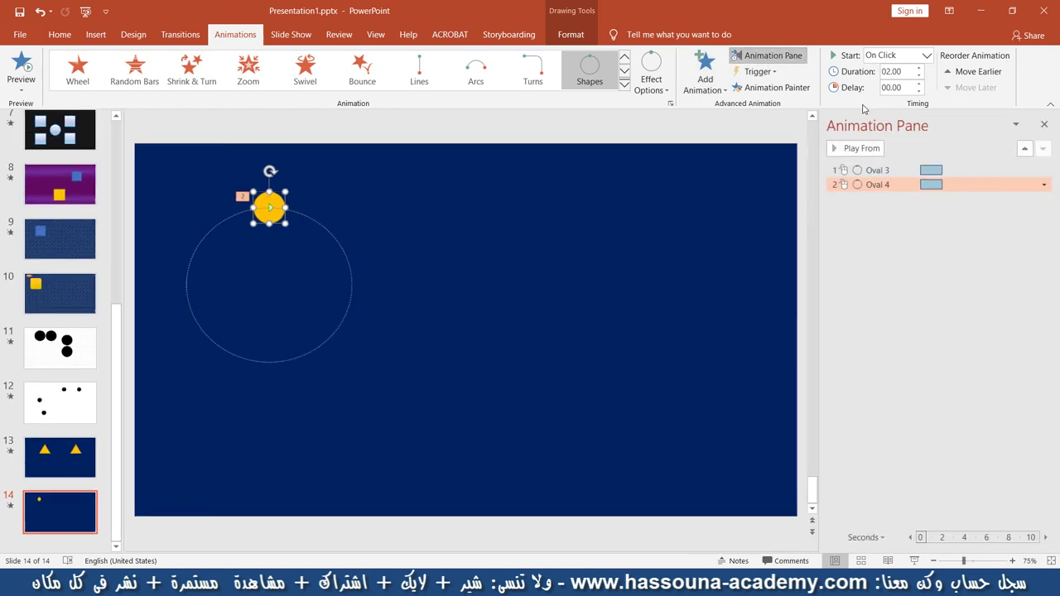
left_click(884, 184)
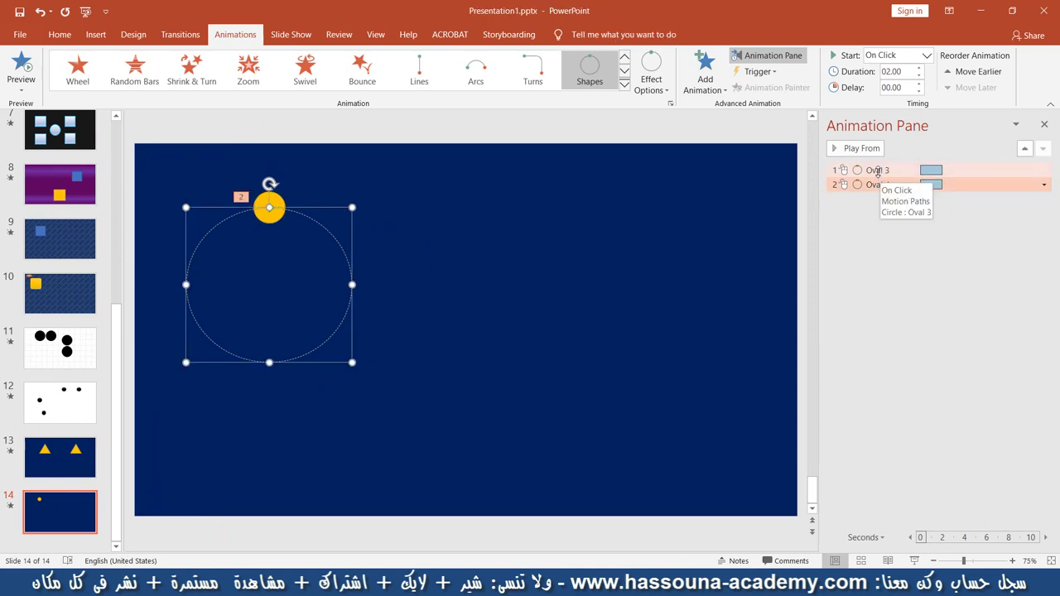
left_click(878, 171)
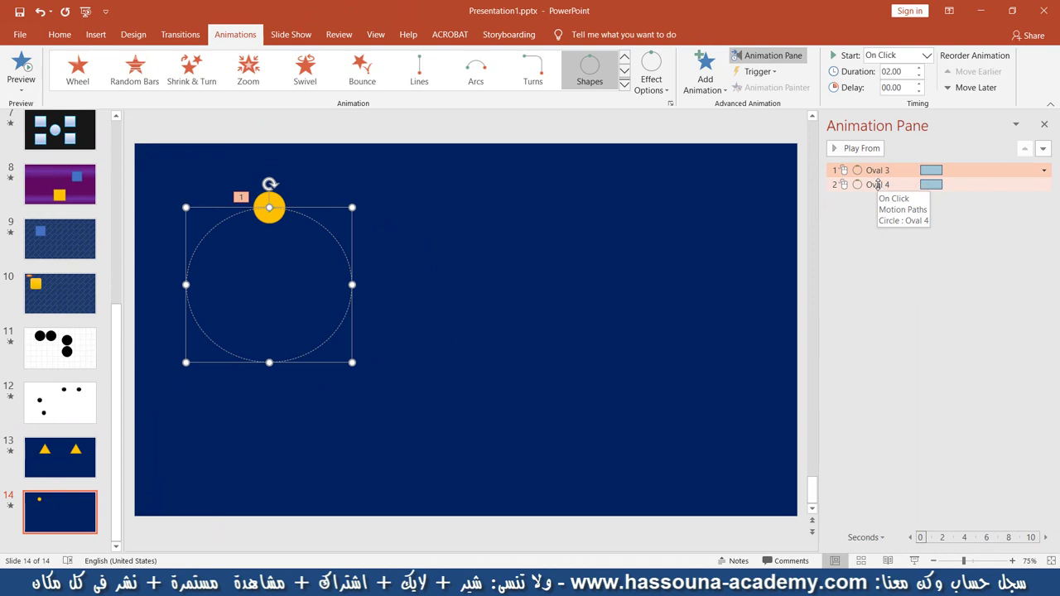
left_click(872, 185)
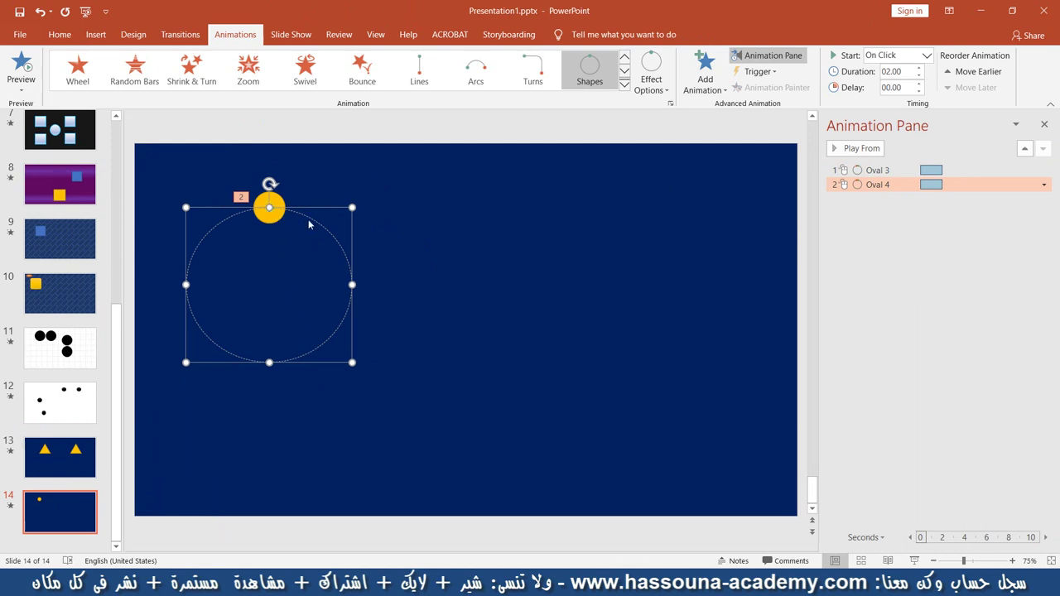
left_click_drag(269, 213, 423, 207)
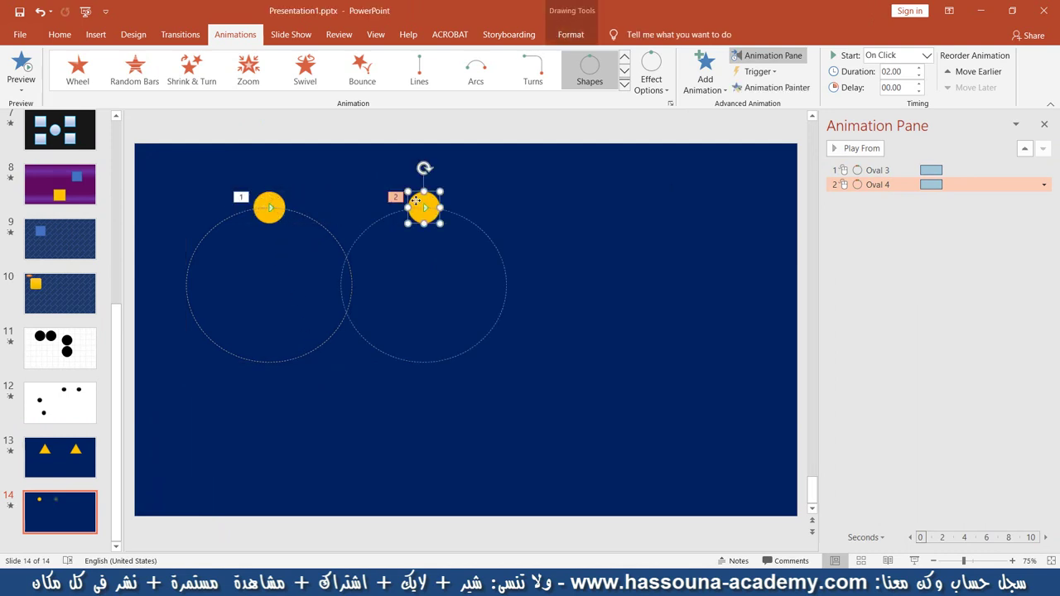
left_click(487, 209)
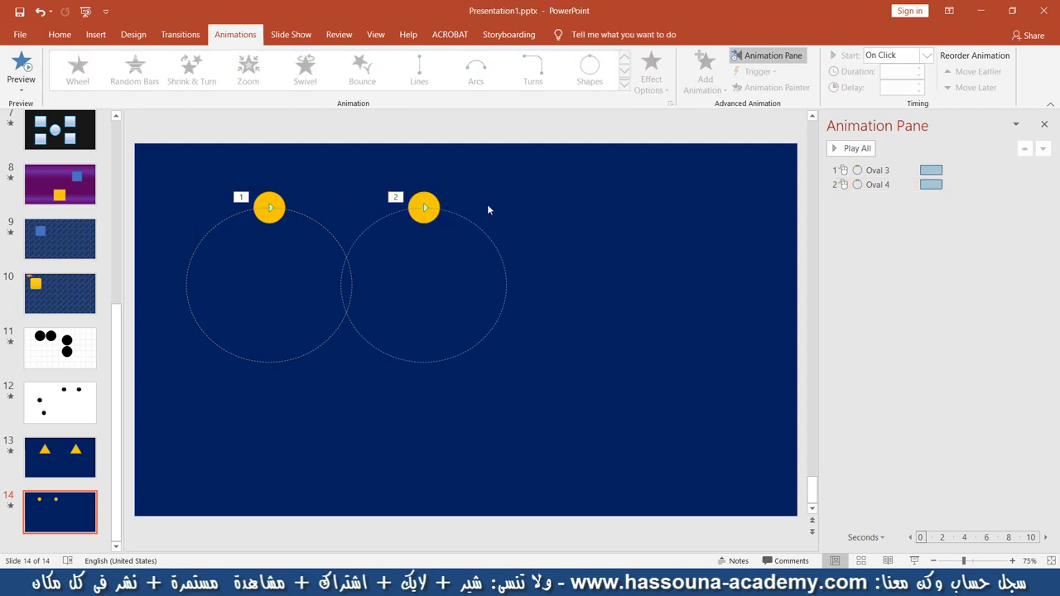
left_click(465, 219)
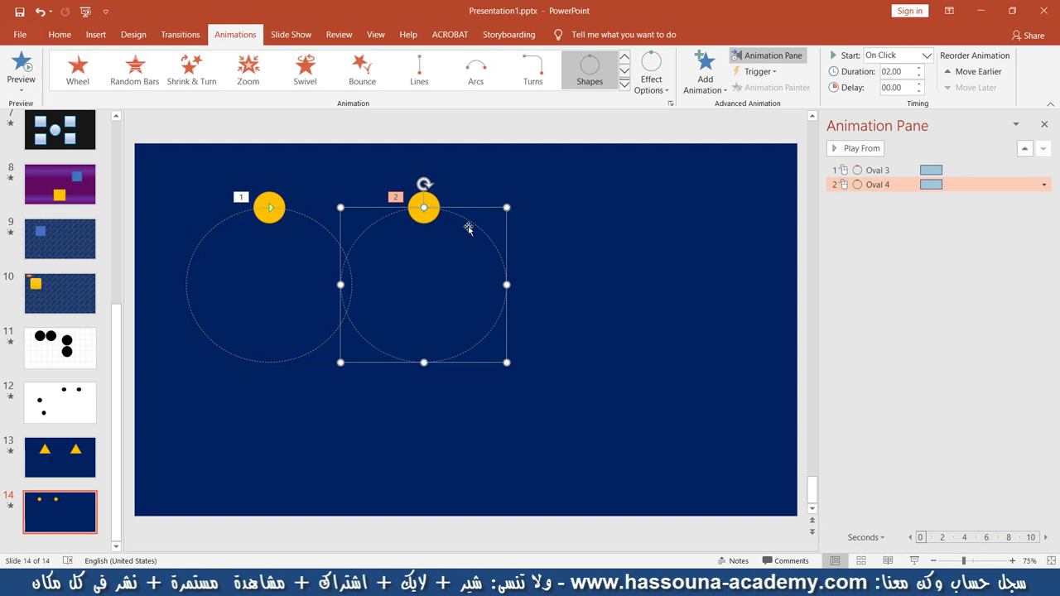
left_click_drag(507, 362, 538, 389)
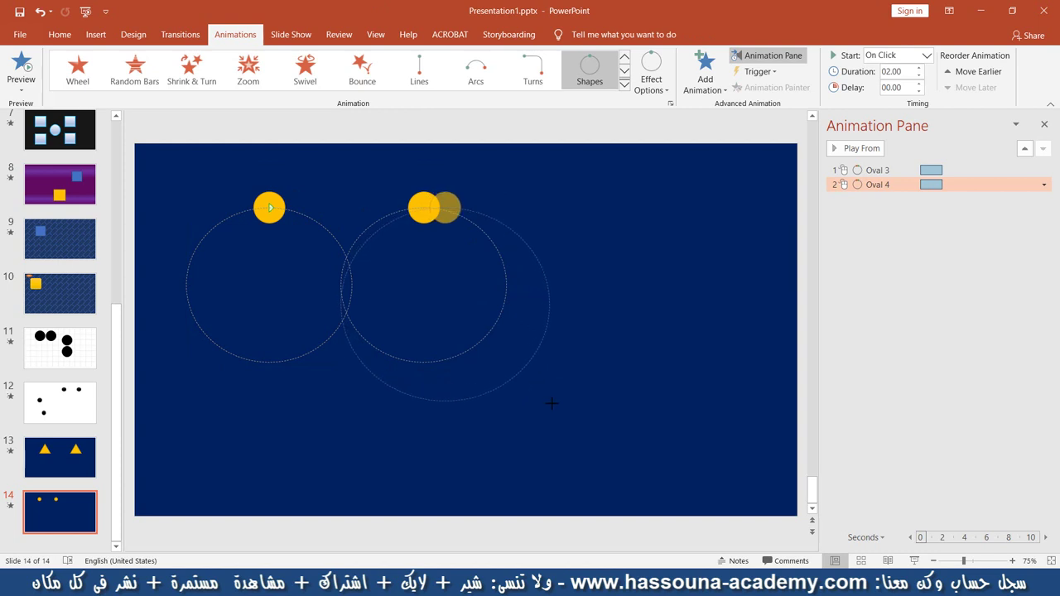
left_click_drag(538, 389, 572, 413)
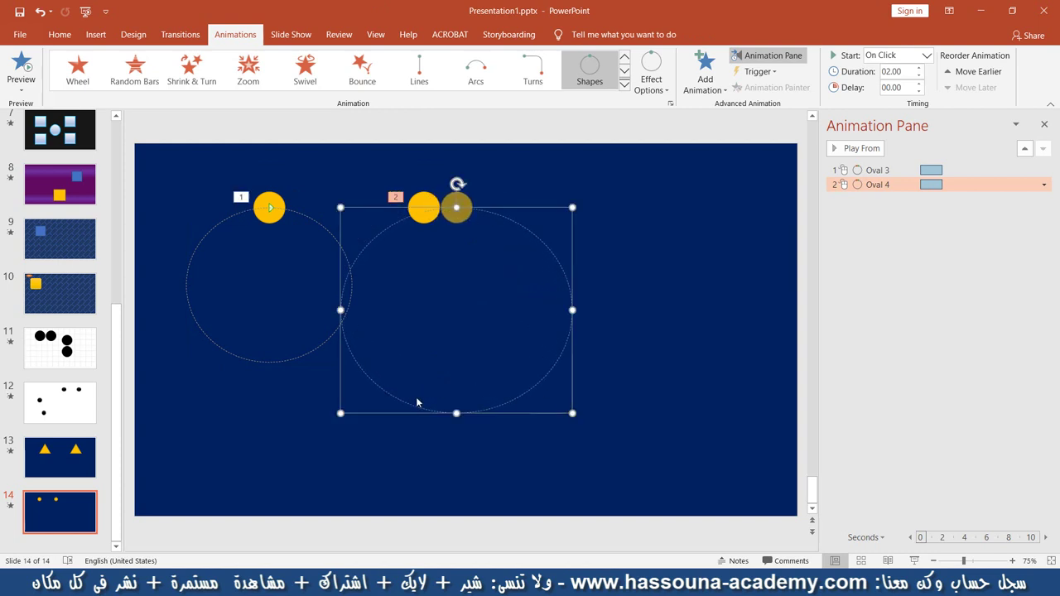
left_click_drag(342, 412, 389, 378)
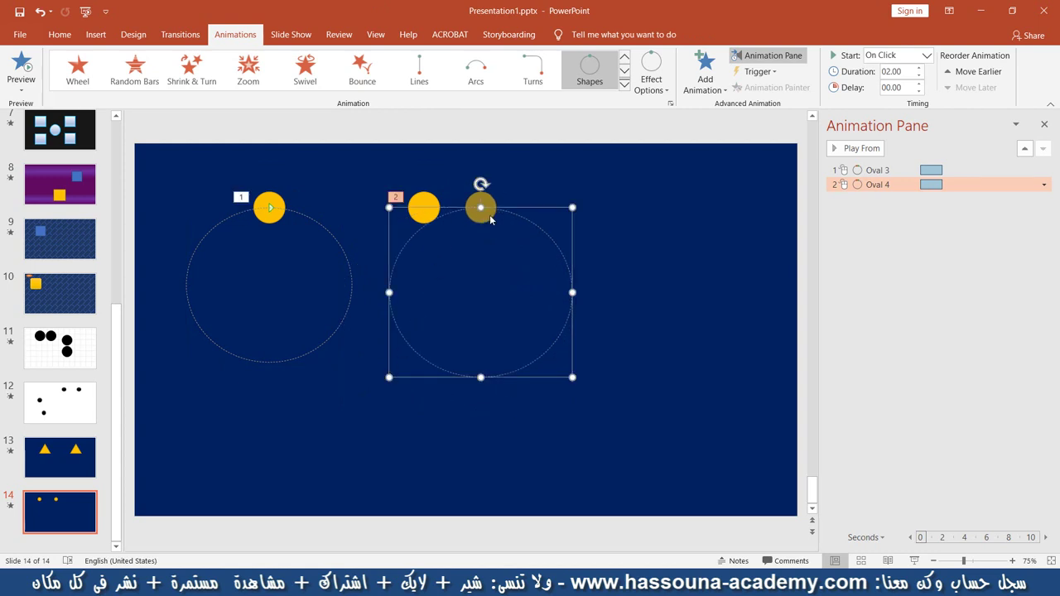
left_click(424, 214)
left_click(466, 222)
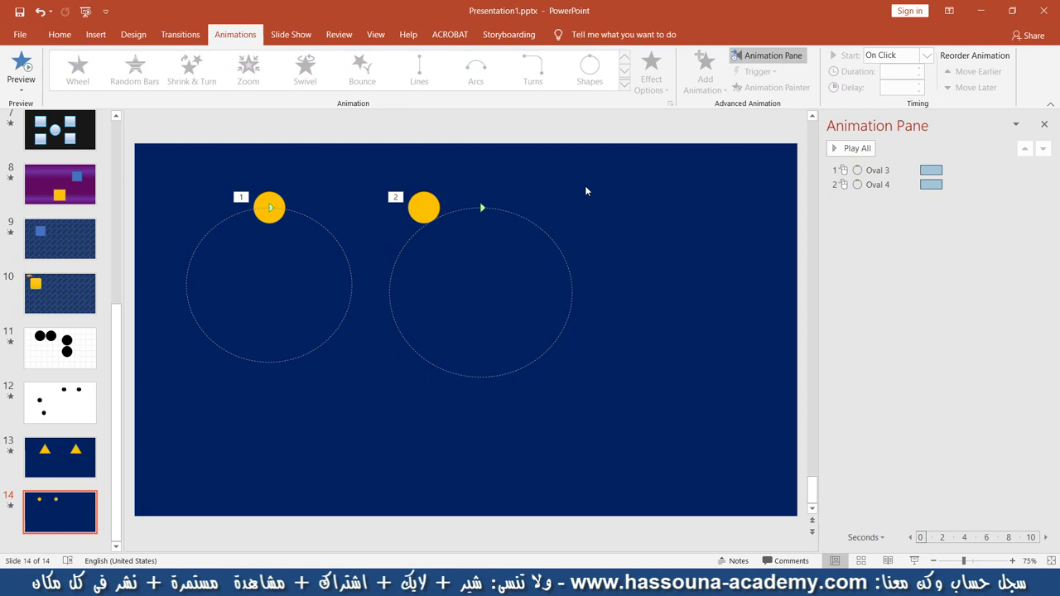
key("ctrl+z")
key("ctrl+z")
key("ctrl+z")
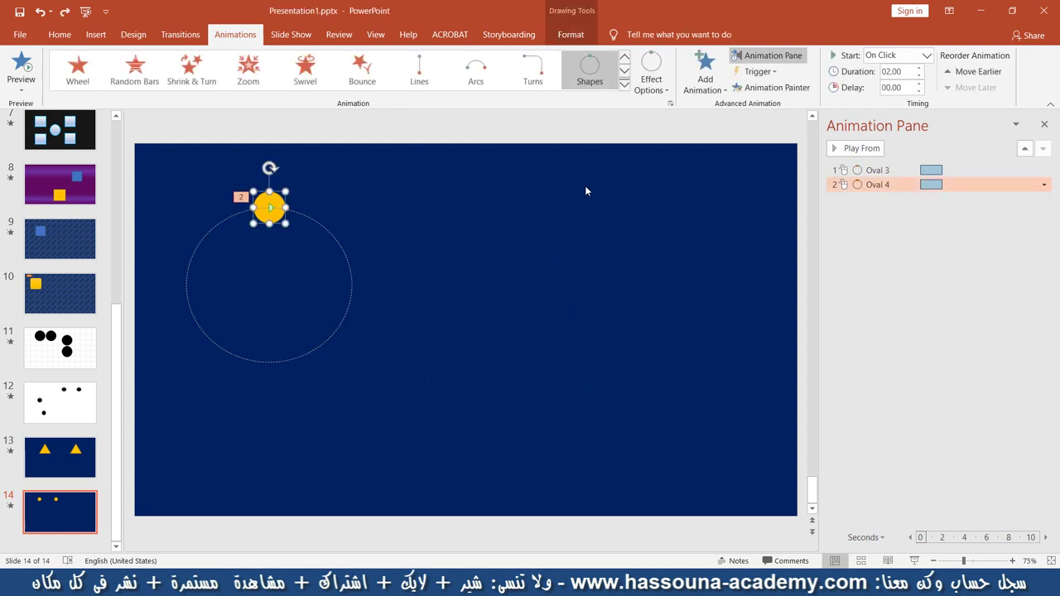
left_click(563, 194)
left_click(264, 201)
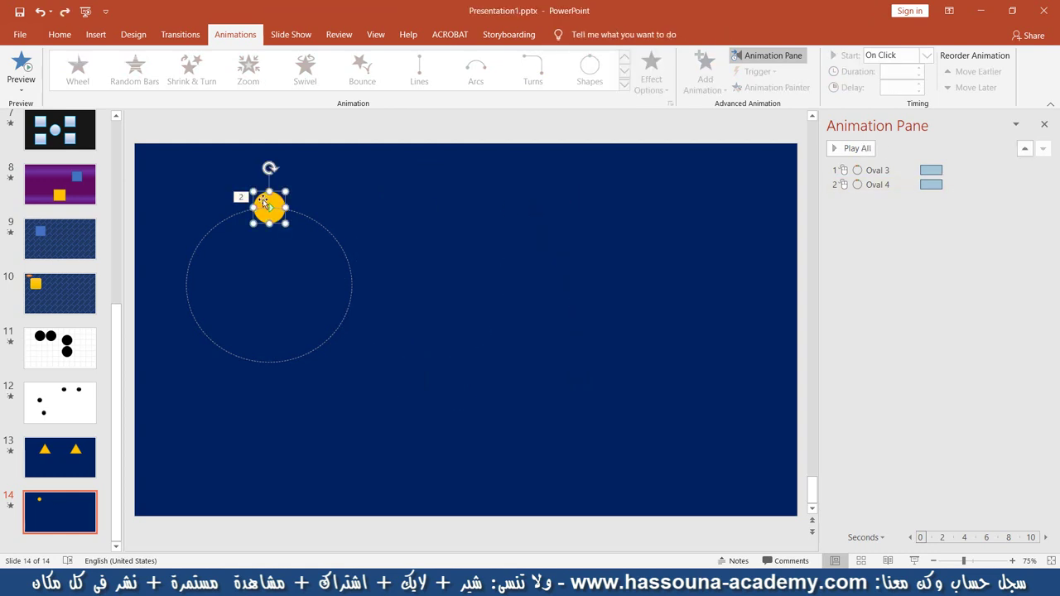
left_click(519, 213)
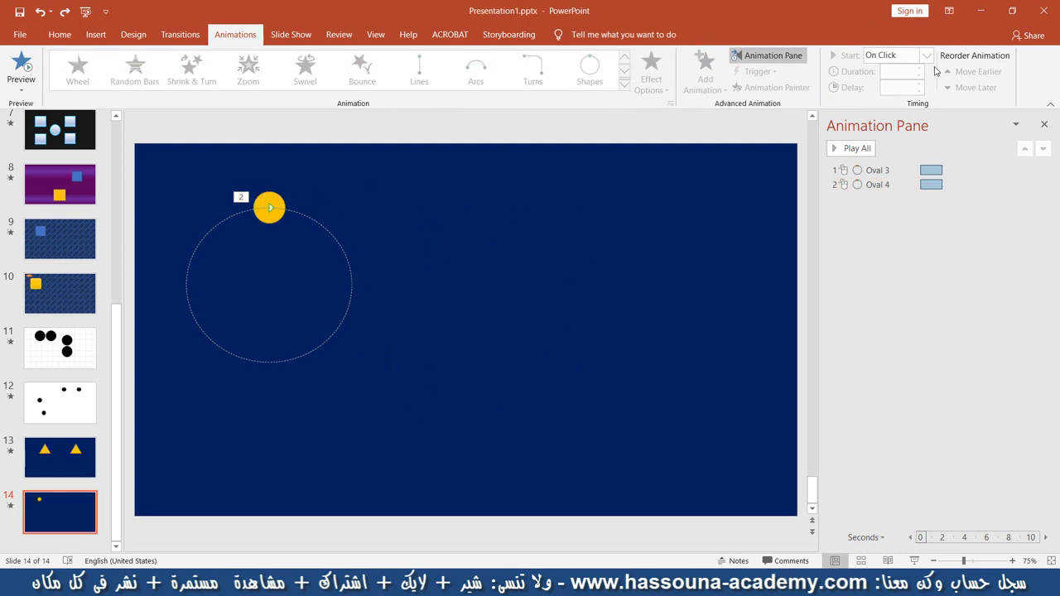
left_click(1045, 126)
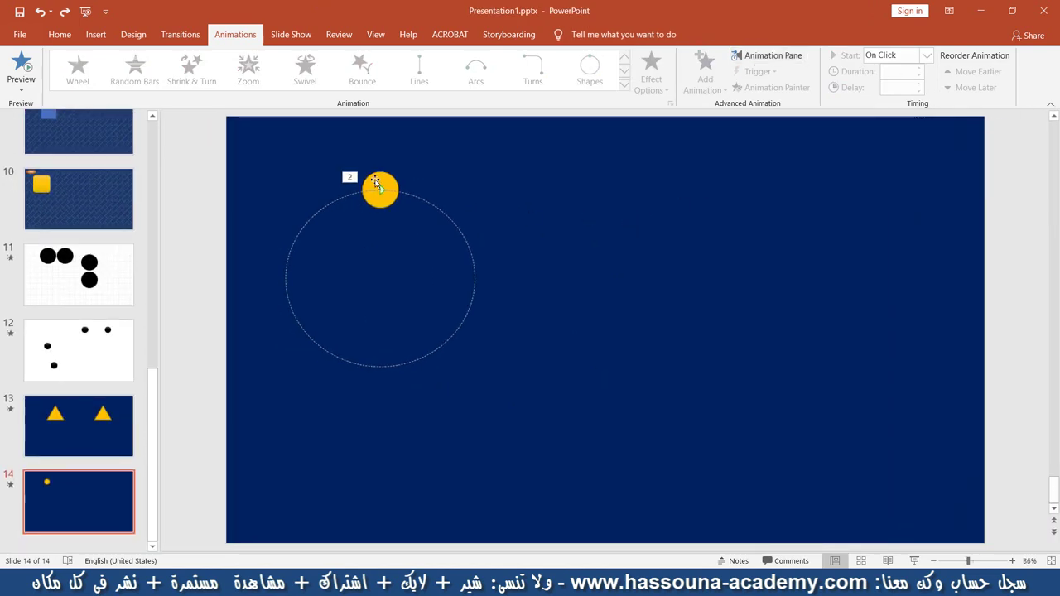
left_click(373, 181)
left_click(490, 172)
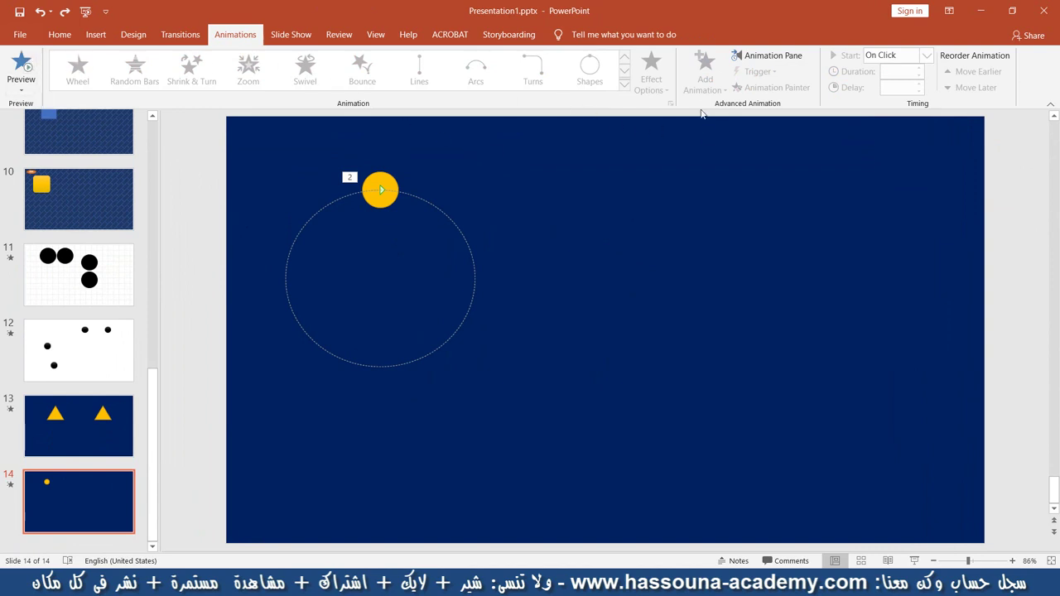
left_click(773, 55)
left_click(878, 184)
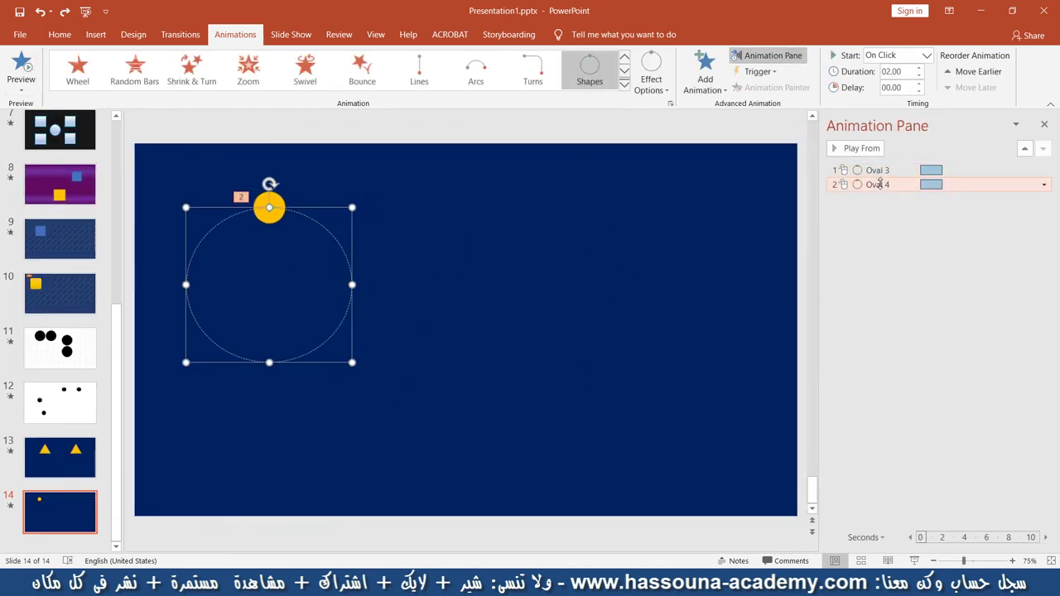
left_click(524, 204)
left_click(21, 66)
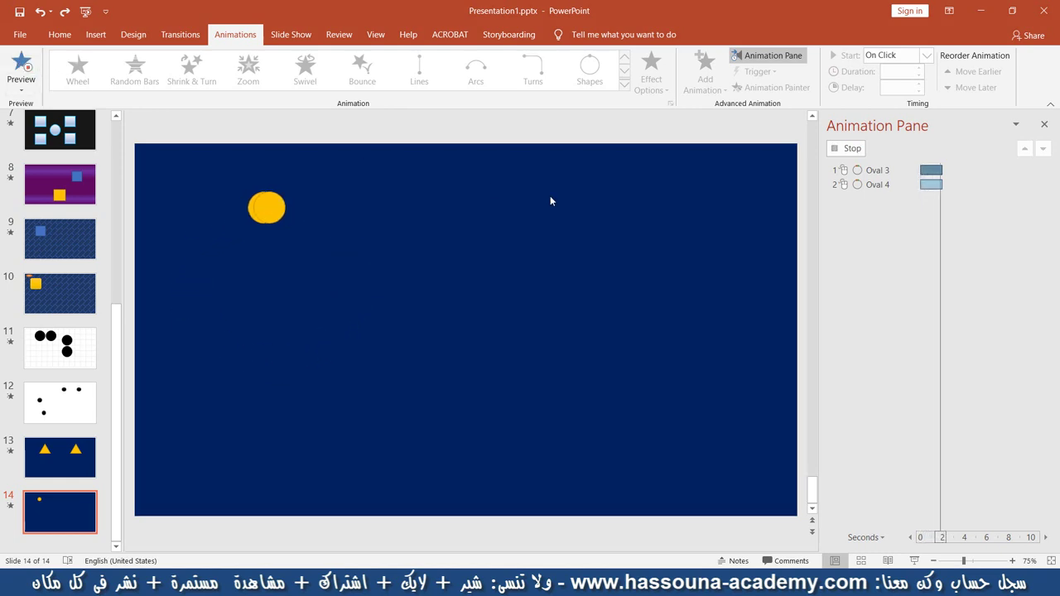
left_click(22, 66)
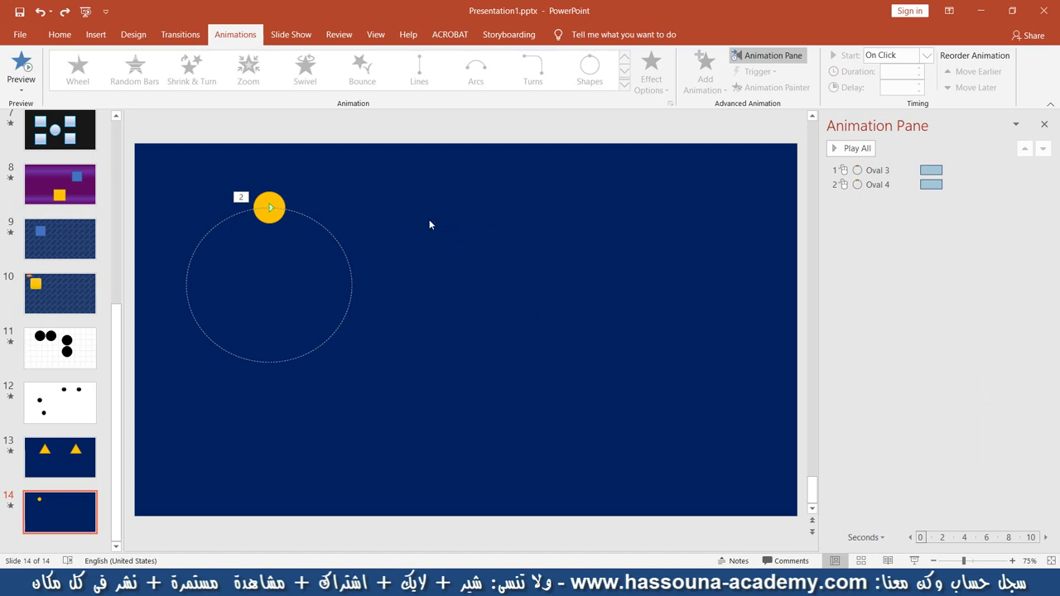
left_click(884, 184)
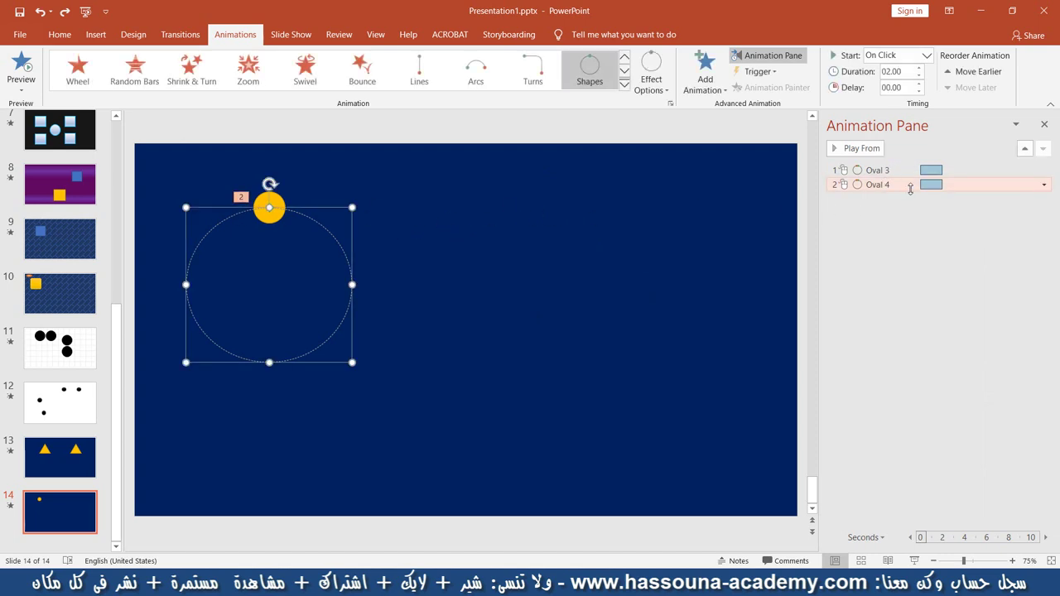
- Set Oval 4's animation to start After Previous
left_click(929, 56)
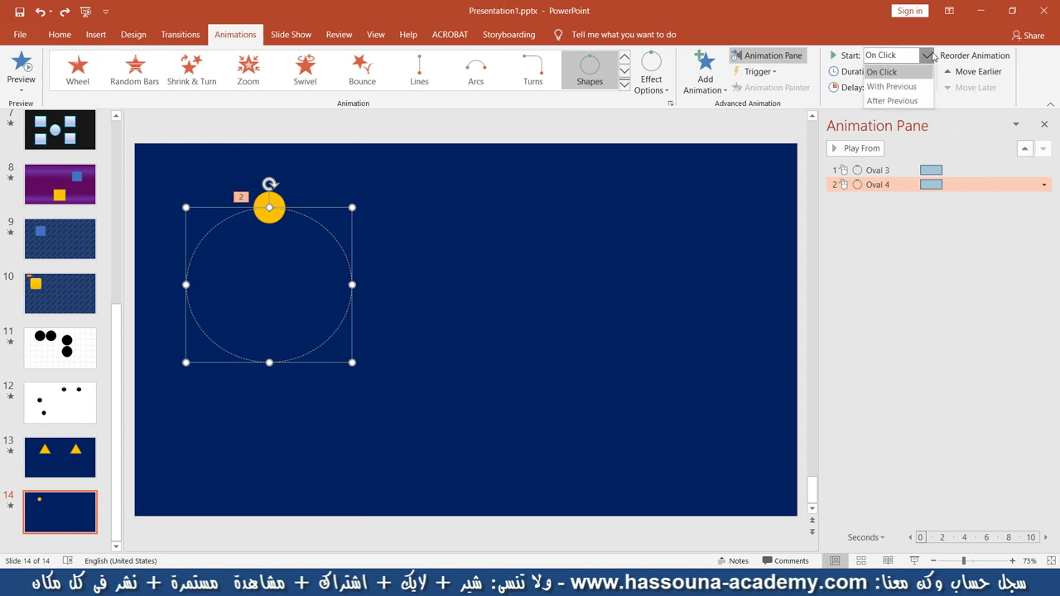
left_click(910, 101)
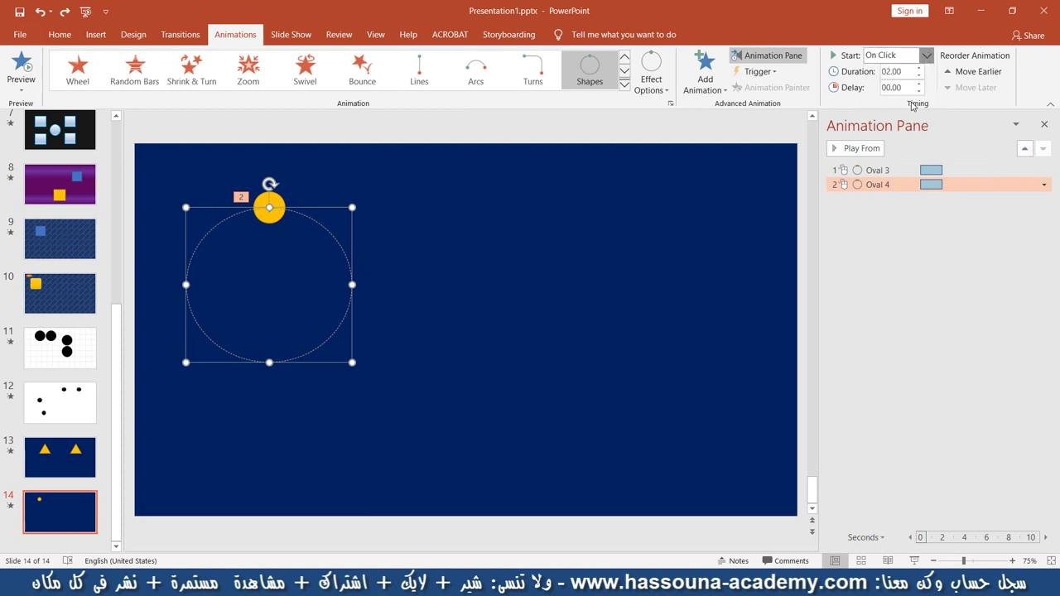
left_click(578, 248)
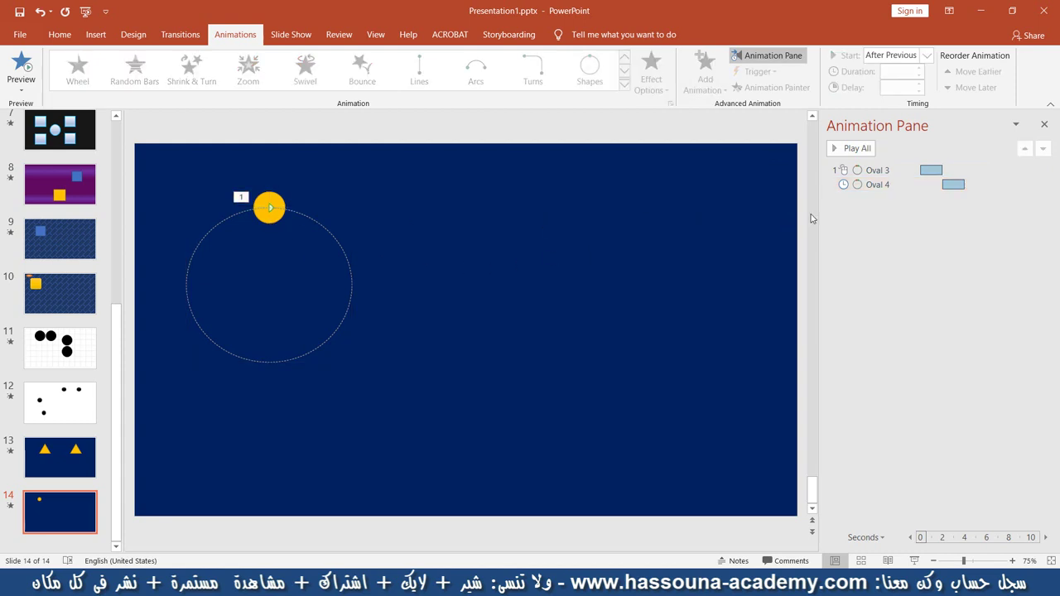
left_click(880, 185)
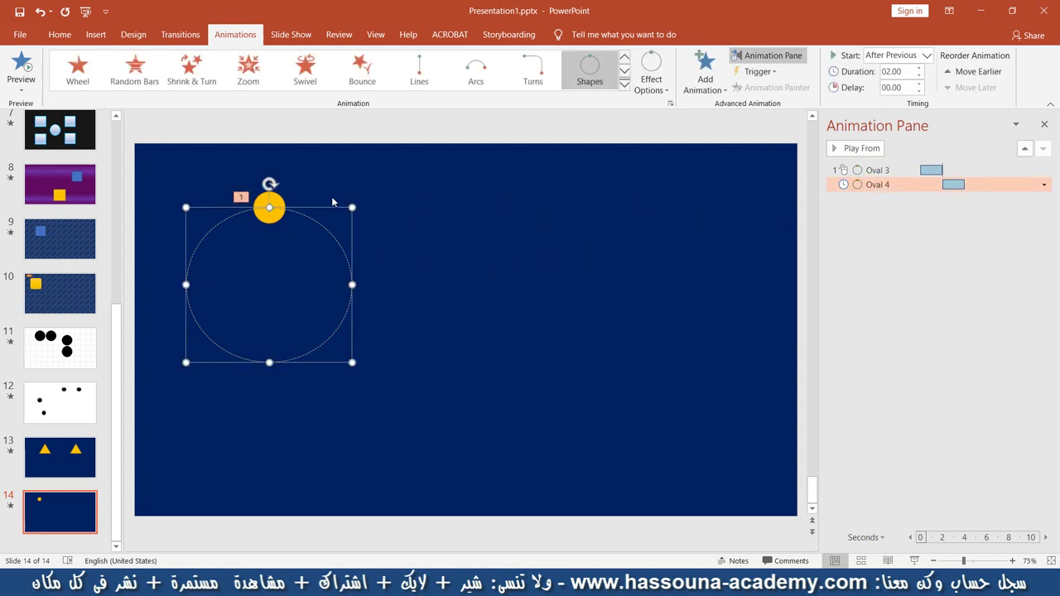
- Add a third stacked circle copy, Oval 5, and close the Animation Pane
left_click(271, 214)
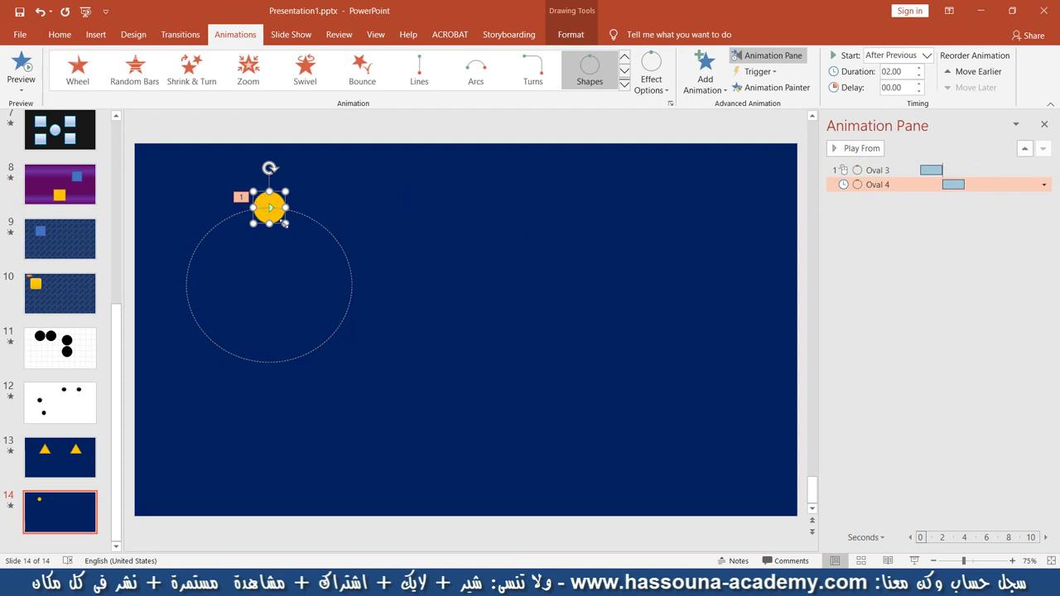
key("ctrl+v")
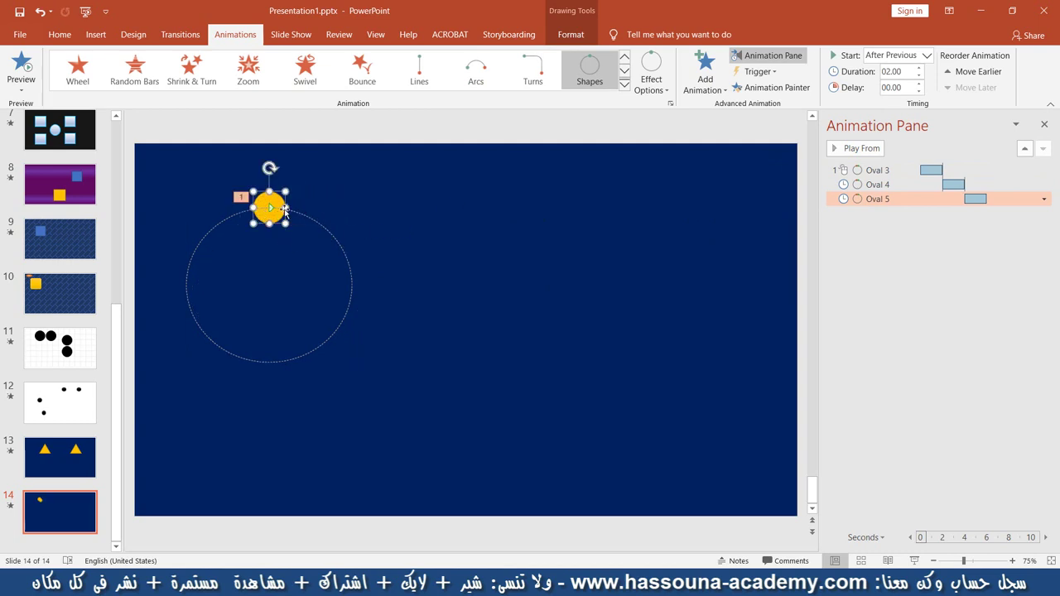
left_click(434, 191)
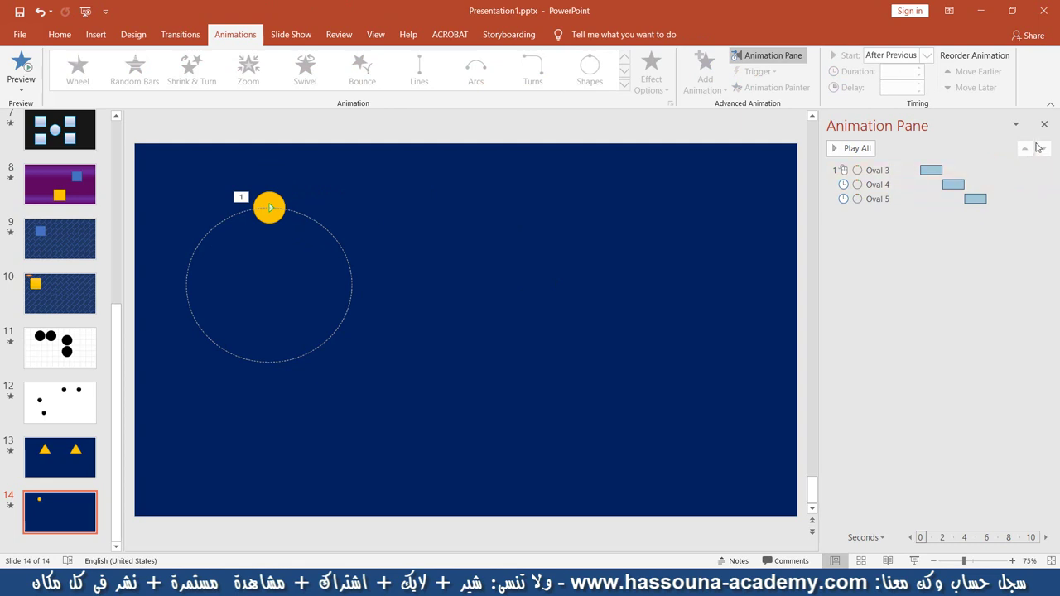
left_click(1044, 124)
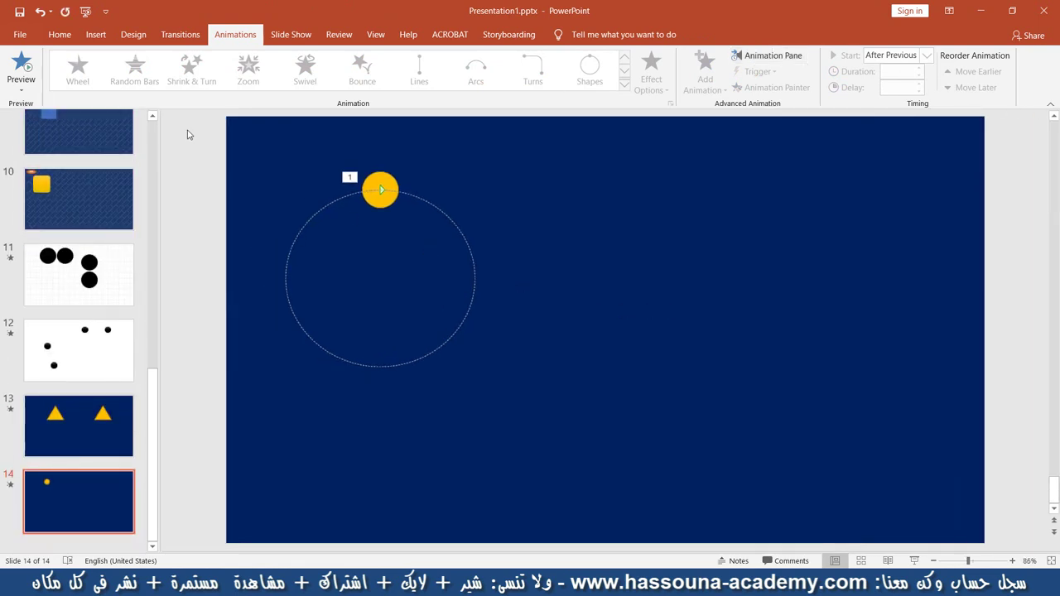
key("shift+F5")
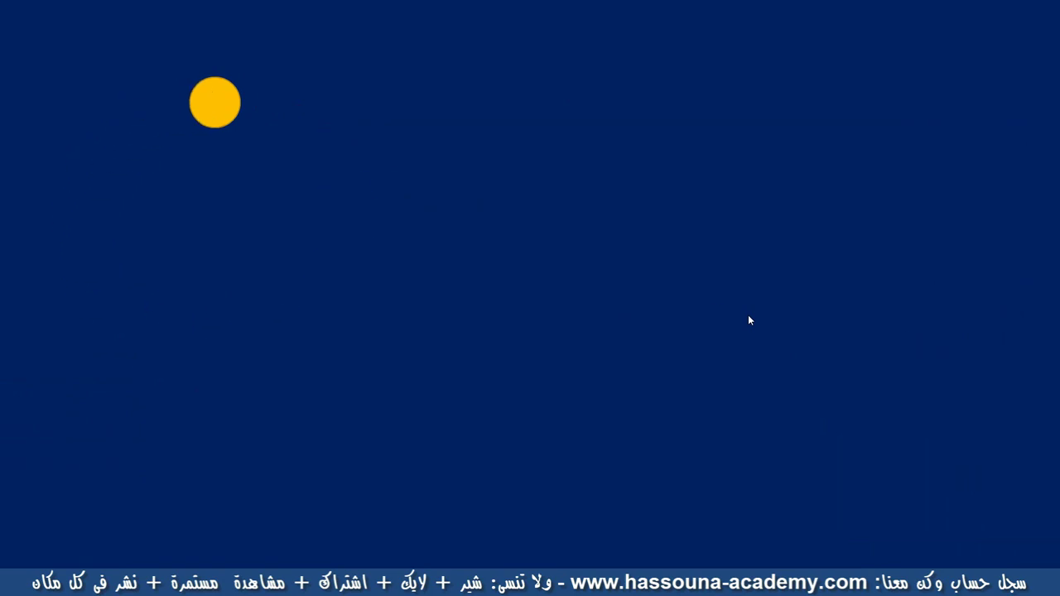
key("Escape")
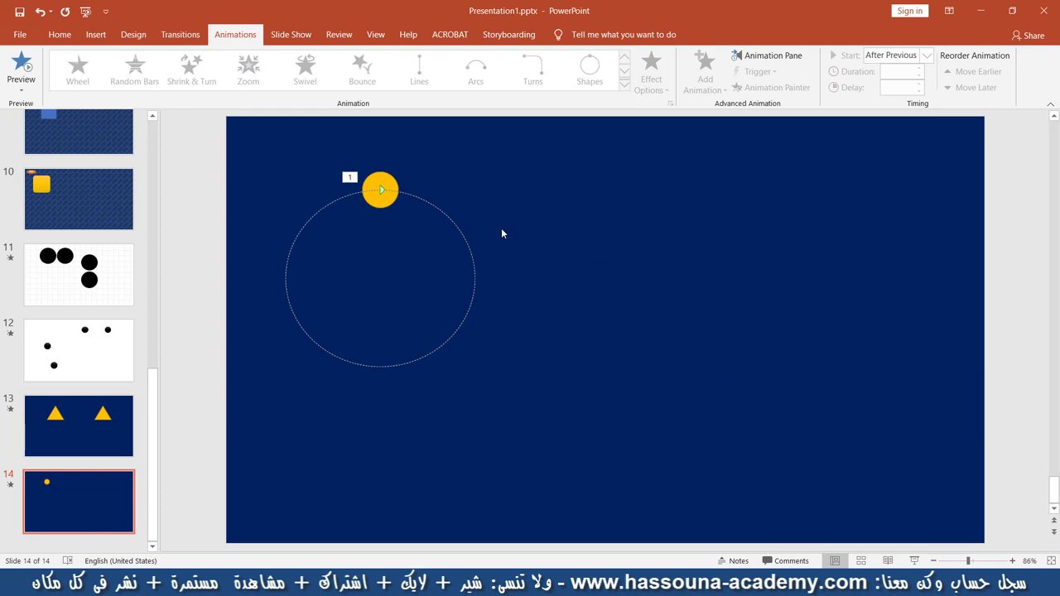
left_click(375, 181)
- Paste a copy of the yellow circle with its motion path and place it at the slide's right side
left_click(625, 198)
left_click(397, 180)
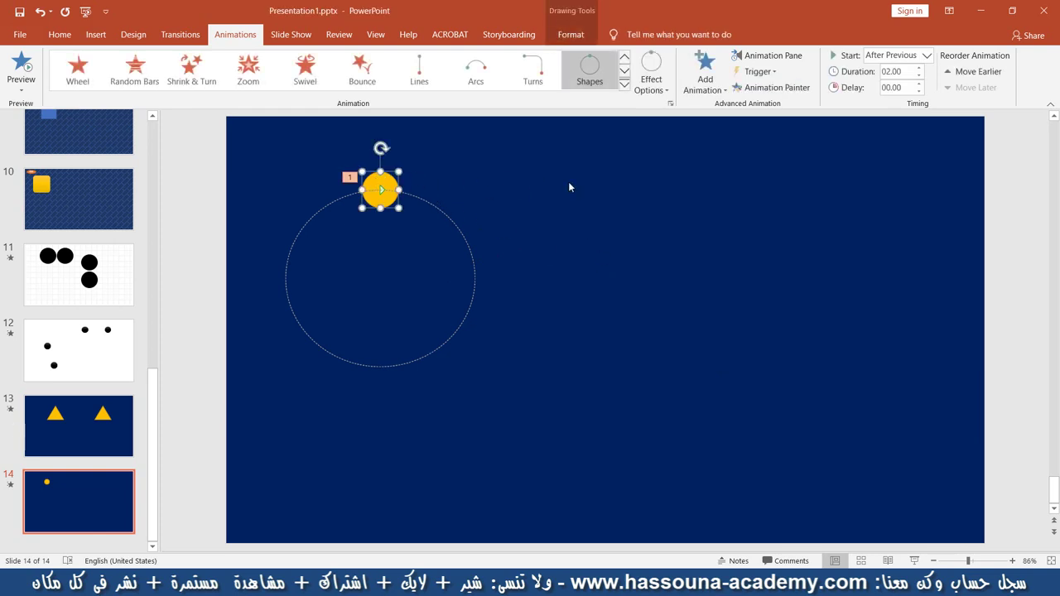
key("ctrl+v")
left_click_drag(390, 211, 639, 205)
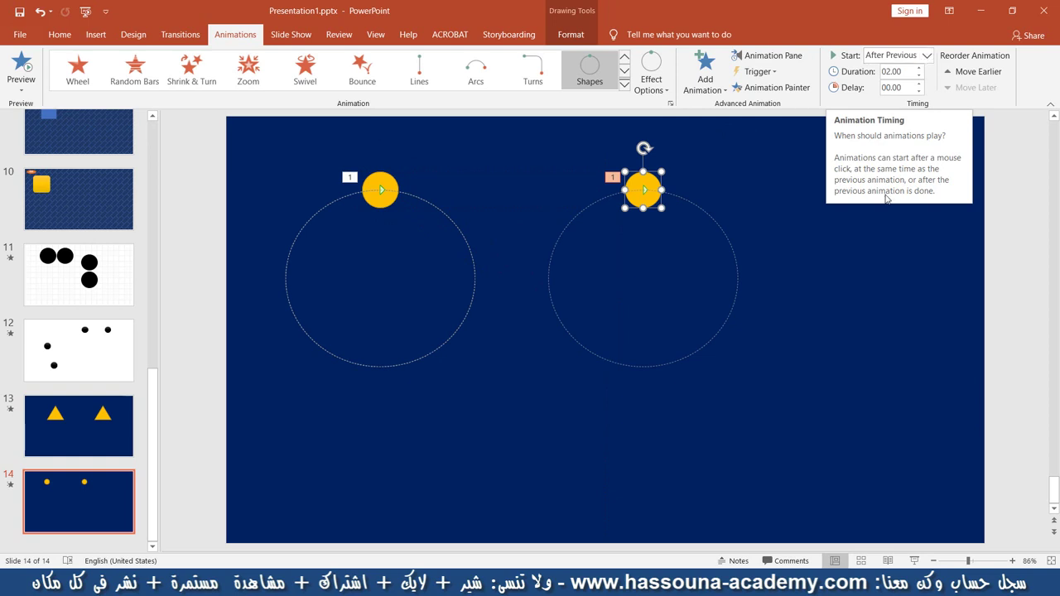
left_click(782, 178)
left_click(632, 199)
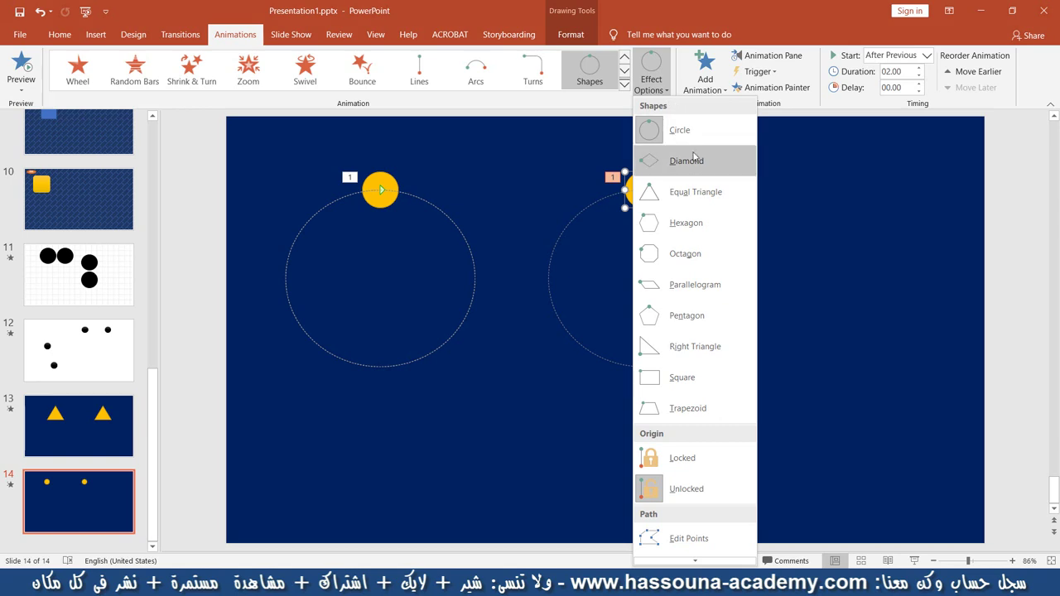
- Change the copy's motion path to Diamond and move the circle and path lower
left_click(694, 162)
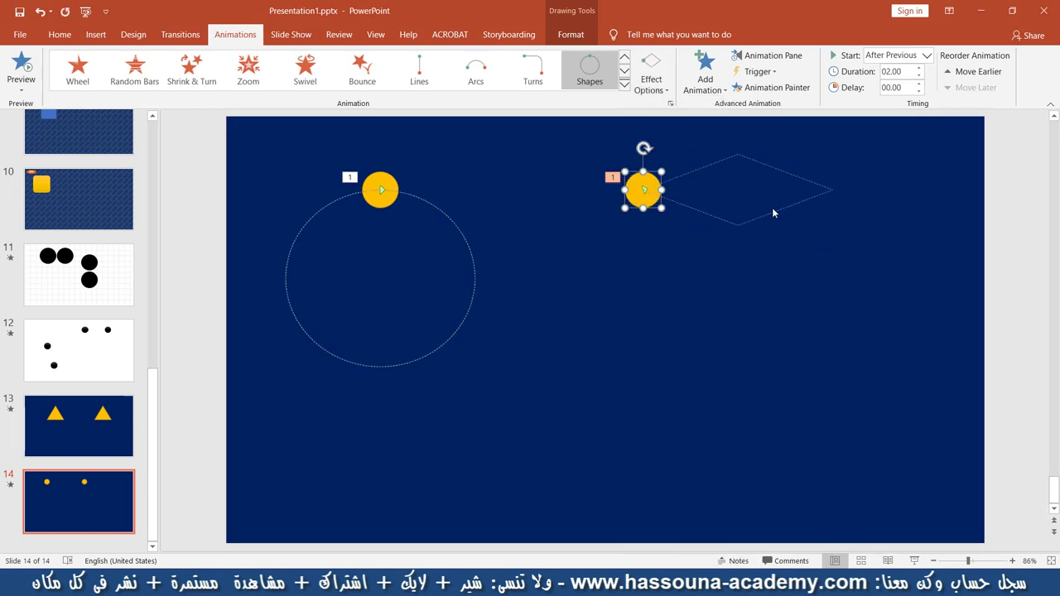
left_click(770, 214)
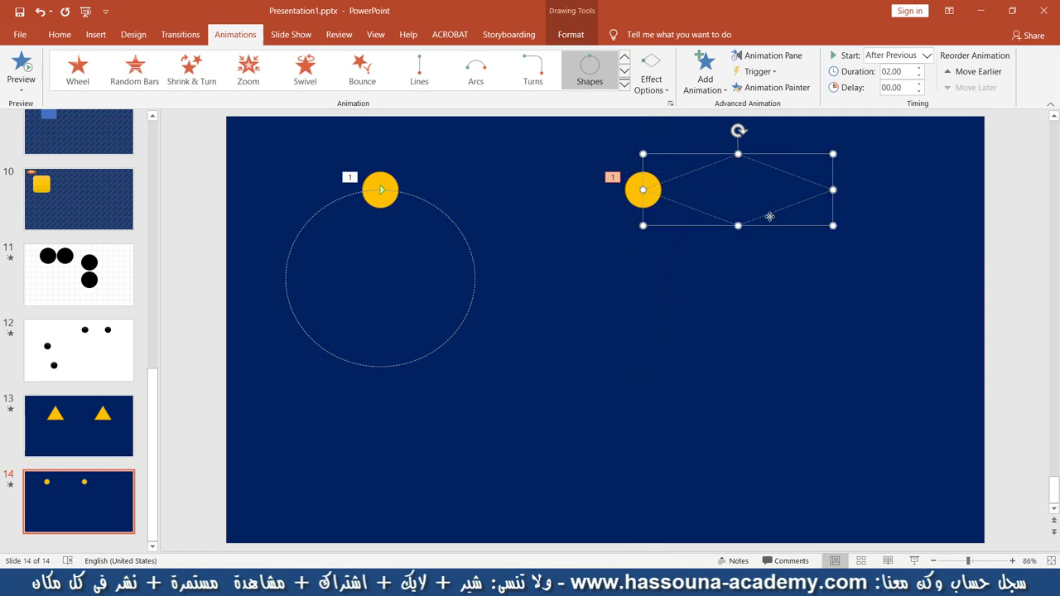
left_click_drag(770, 216, 771, 248)
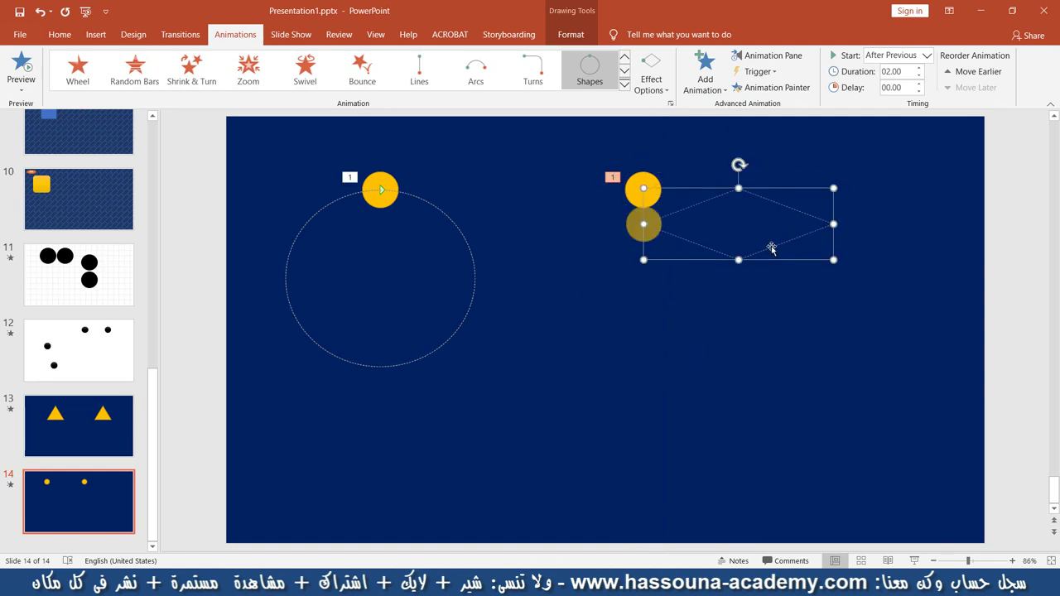
key("ctrl+z")
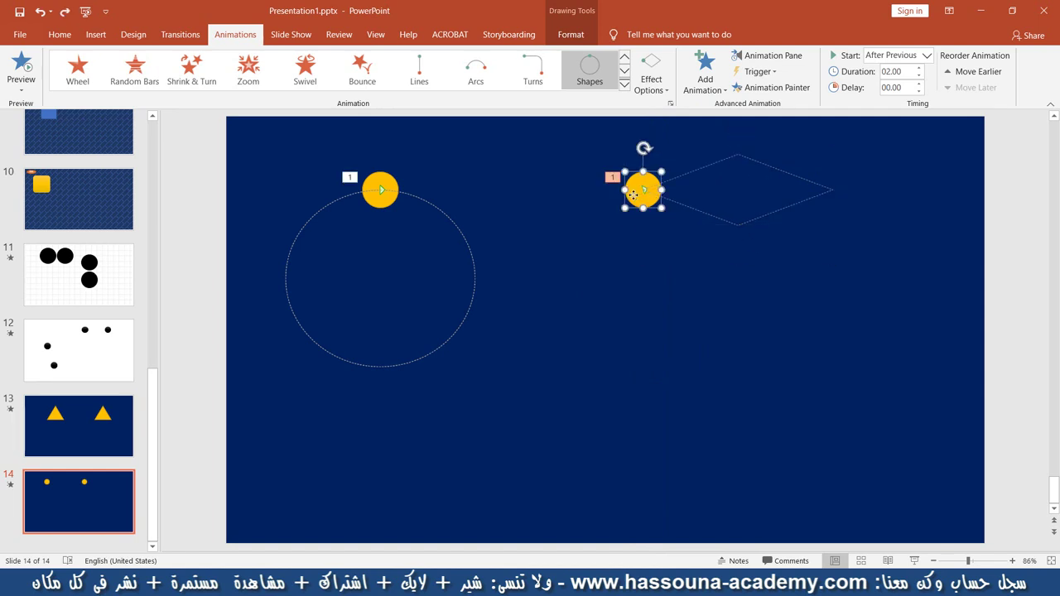
mouse_move(642, 190)
left_mouse_down()
mouse_move(624, 282)
mouse_move(612, 282)
left_mouse_up()
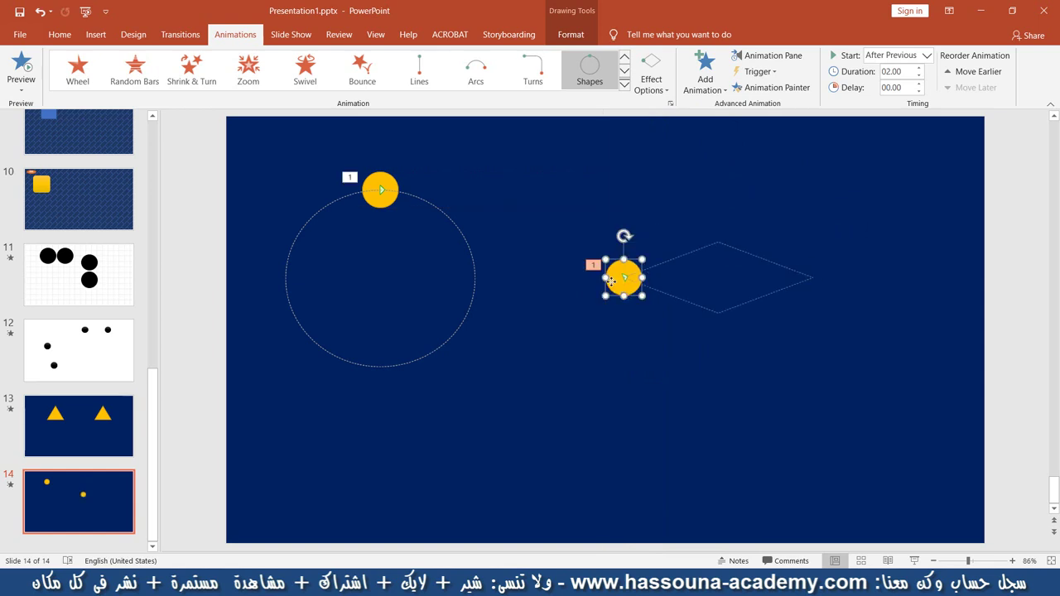
- Stretch the diamond path taller and slightly wider, then preview the animations
left_click(733, 309)
left_click_drag(718, 241, 719, 172)
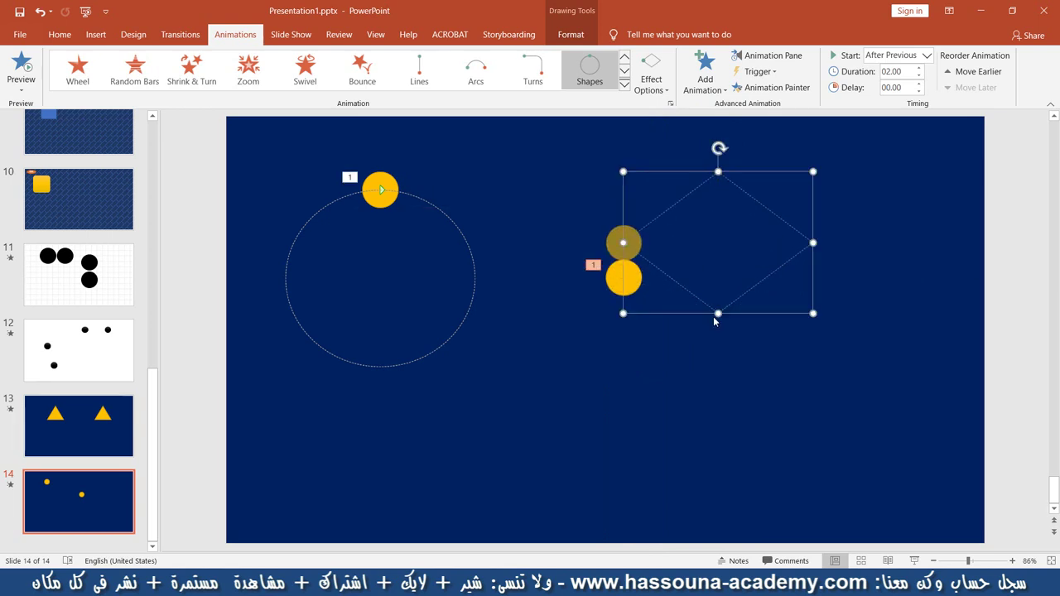
left_click_drag(718, 315, 718, 364)
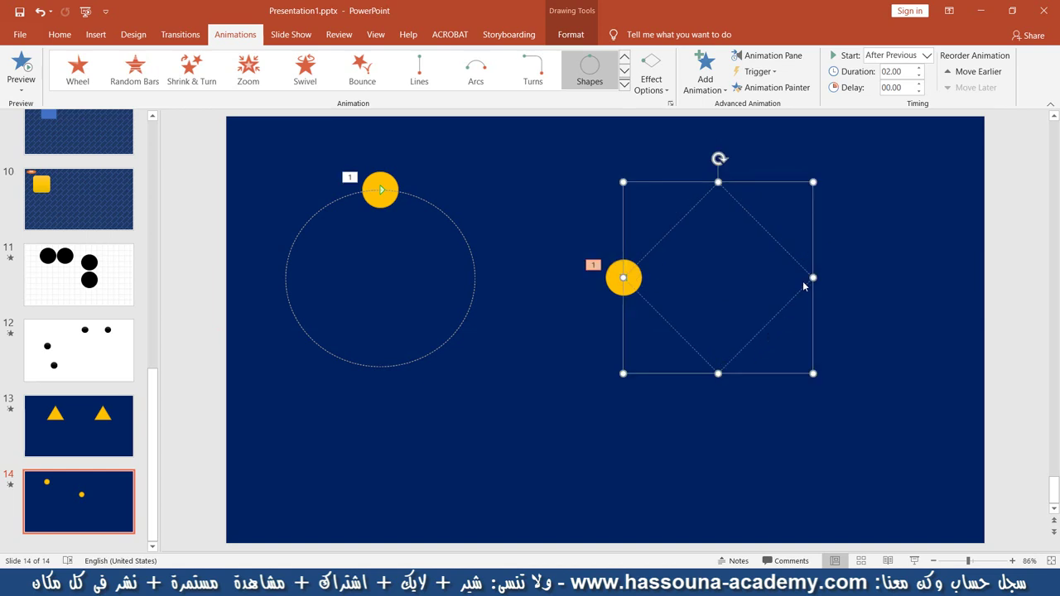
left_click_drag(814, 277, 829, 278)
left_click(893, 225)
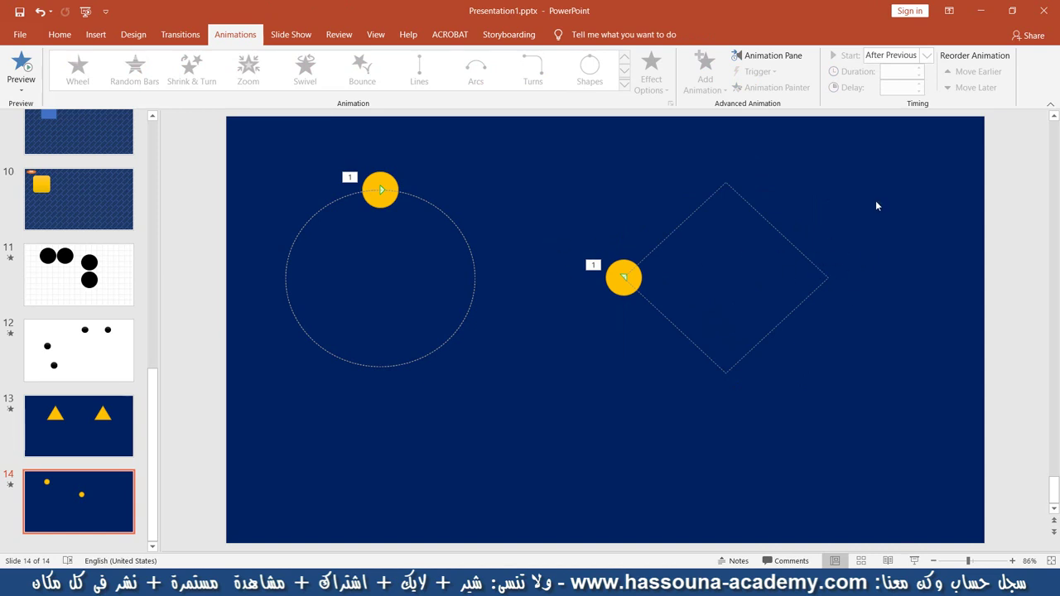
left_click(21, 66)
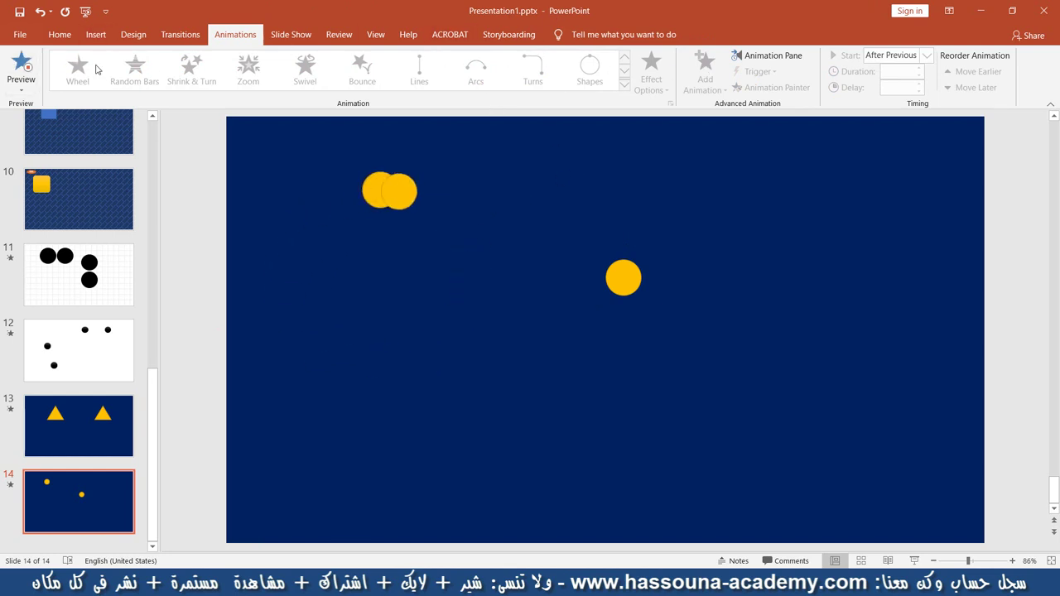
- Set the diamond-path circle's animation to start With Previous and preview it
left_click(610, 286)
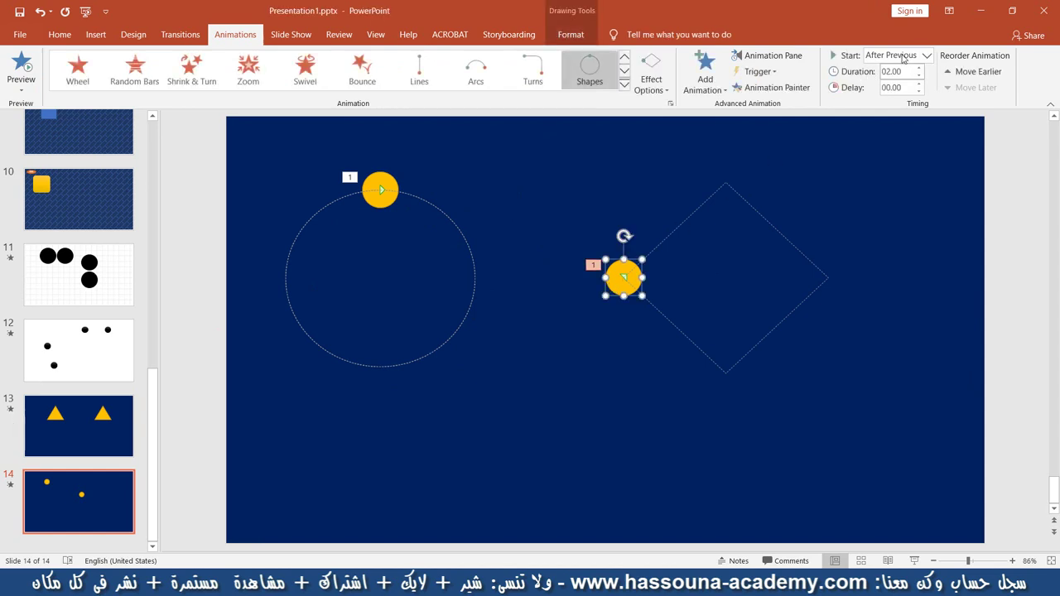
left_click(927, 56)
left_click(891, 87)
left_click(22, 66)
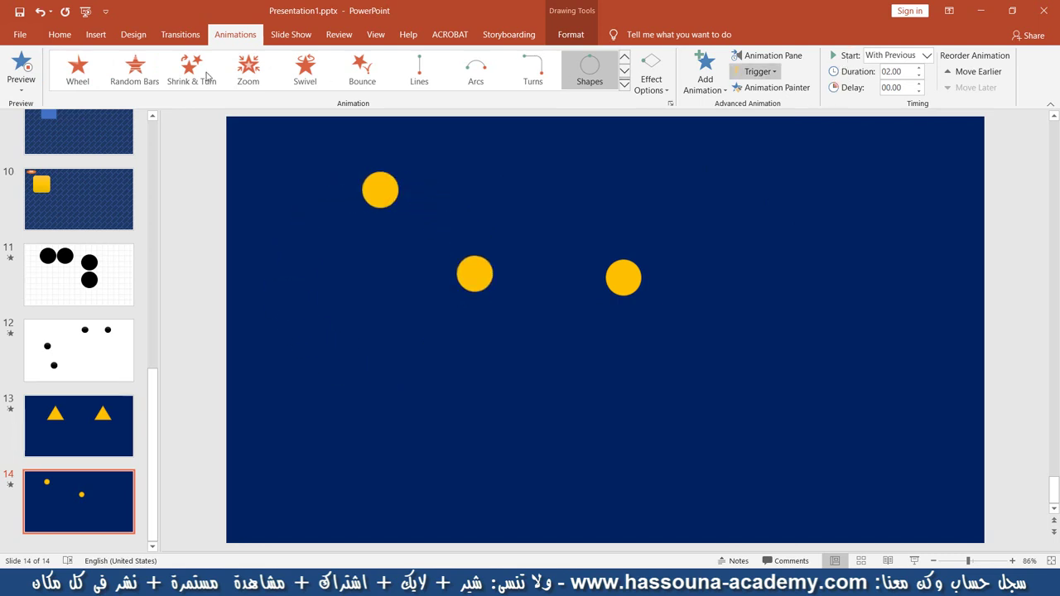
- In the Animation Pane, move Oval 6 up under Oval 3 and play all animations to check
left_click(768, 55)
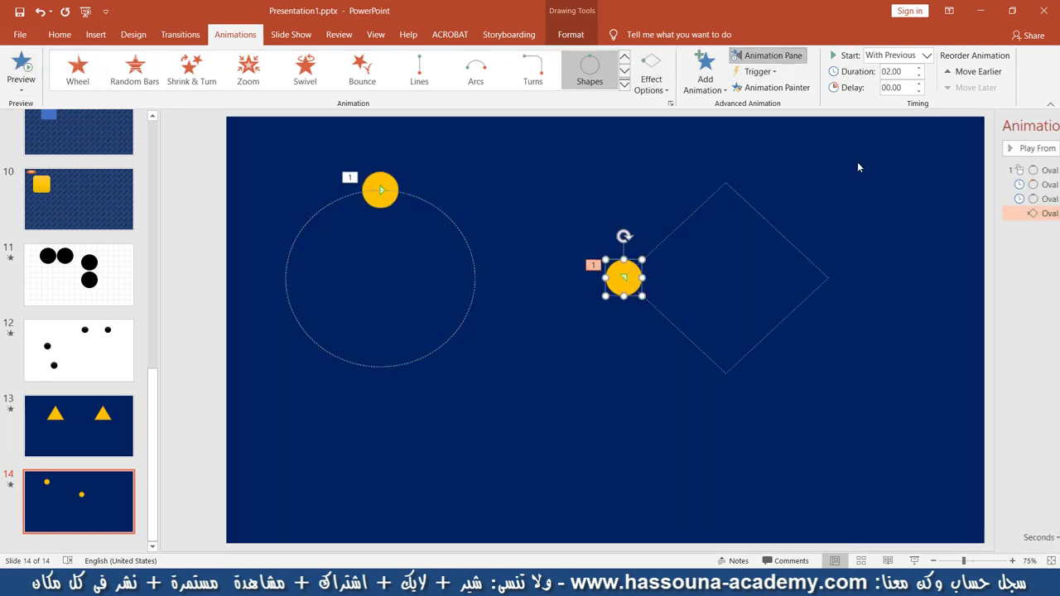
left_click_drag(882, 213, 882, 179)
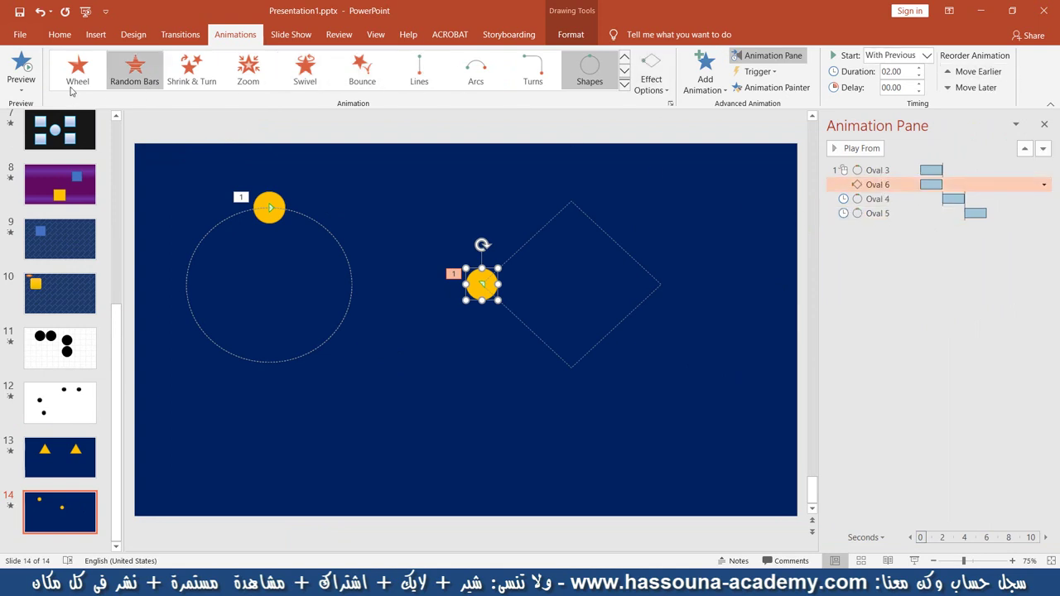
left_click(21, 67)
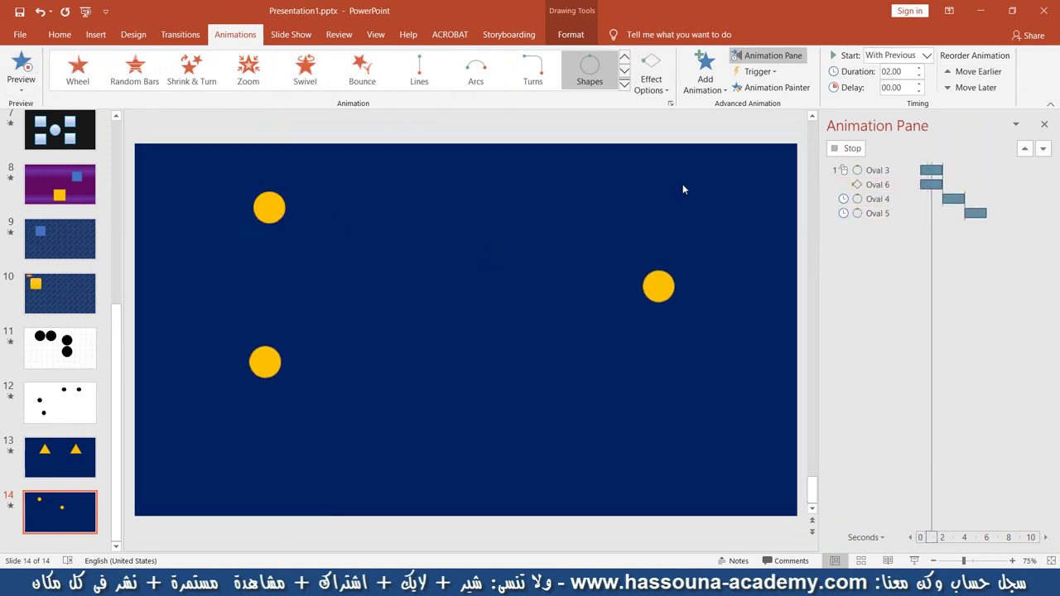
left_click(1045, 124)
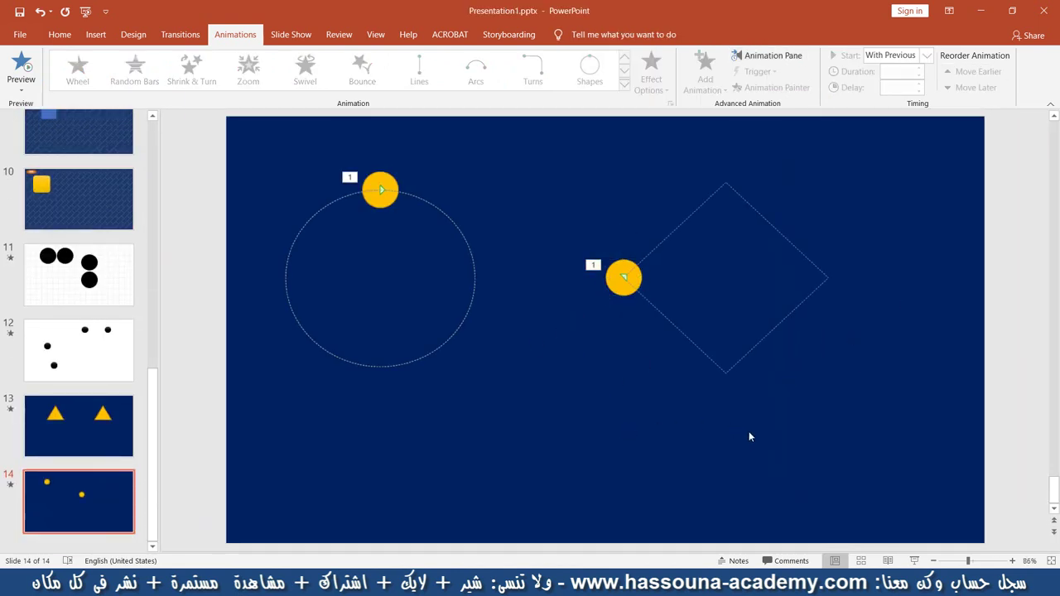
left_click(618, 284)
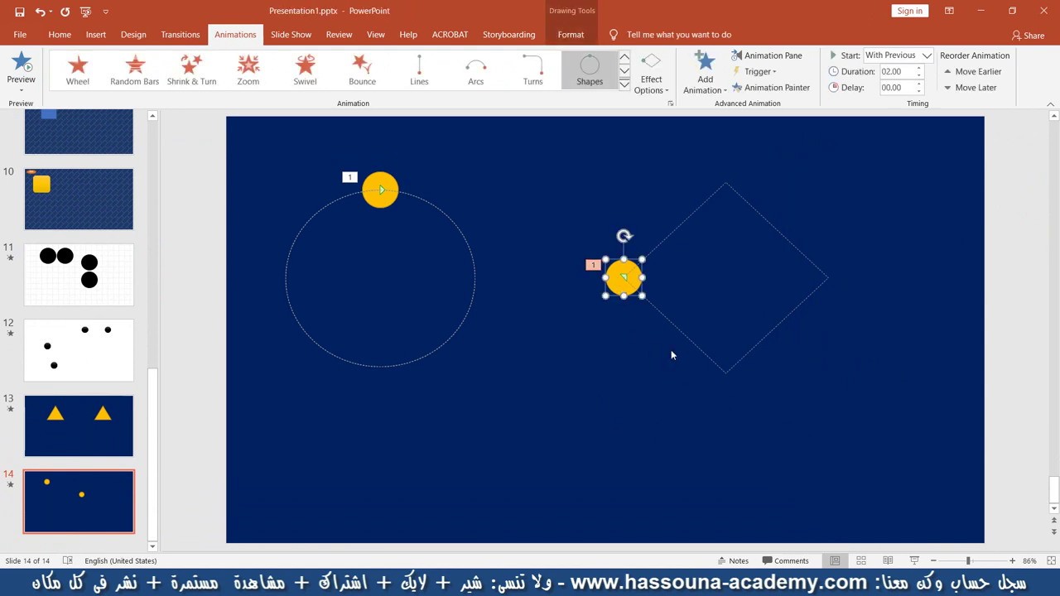
- Duplicate the diamond circle below the others with Ctrl+D and change its path to Square
key("ctrl+d")
mouse_move(628, 303)
left_mouse_down()
mouse_move(562, 390)
mouse_move(526, 417)
left_mouse_up()
left_click(651, 83)
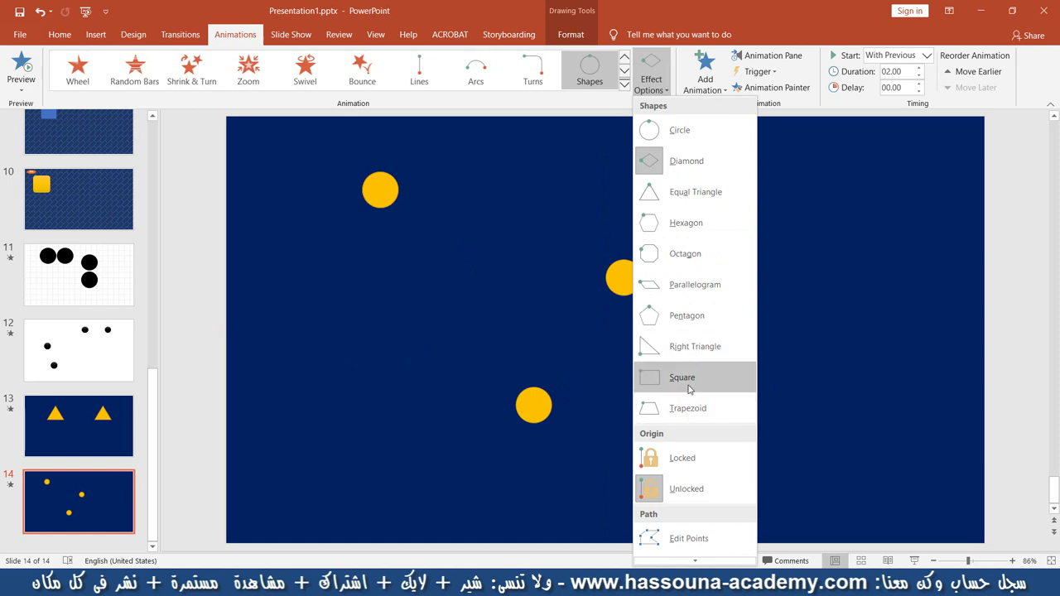
left_click(689, 386)
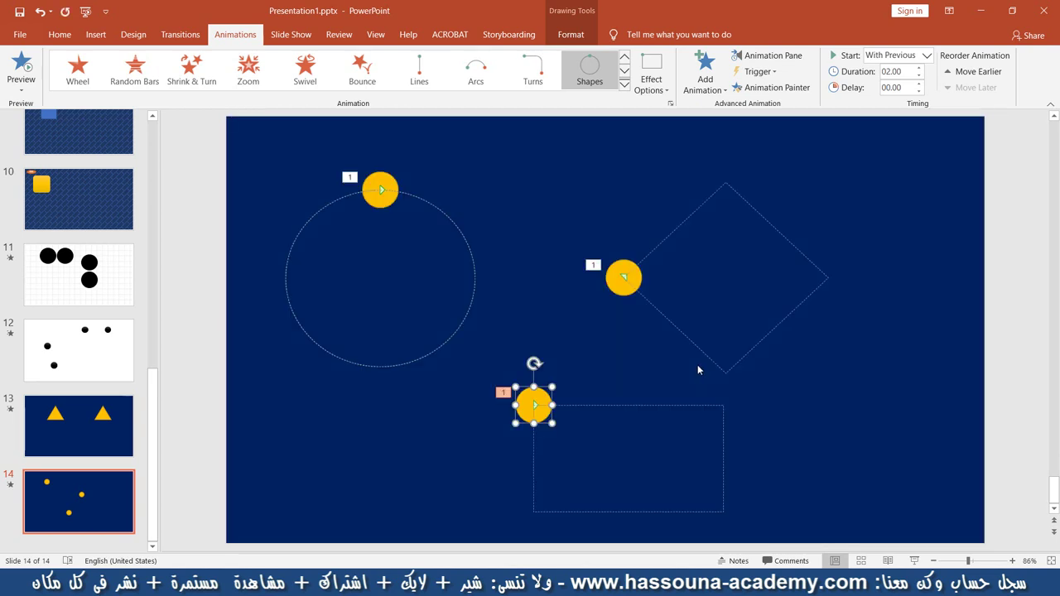
- Nudge the square-path and diamond-path circles slightly up, then play the slide show
left_click_drag(521, 406, 524, 399)
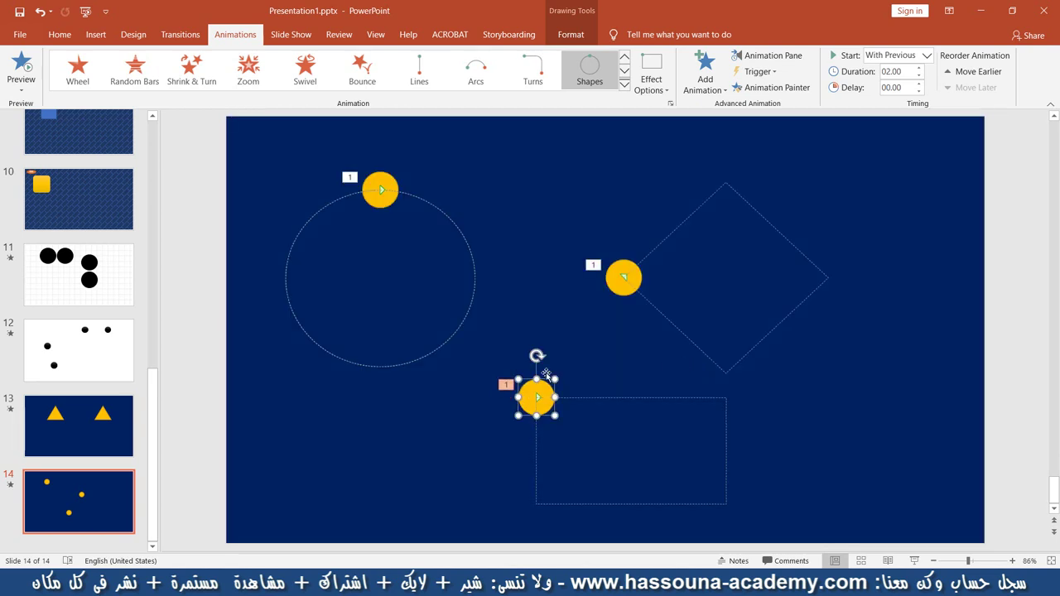
left_click(616, 286)
left_click_drag(614, 286, 618, 273)
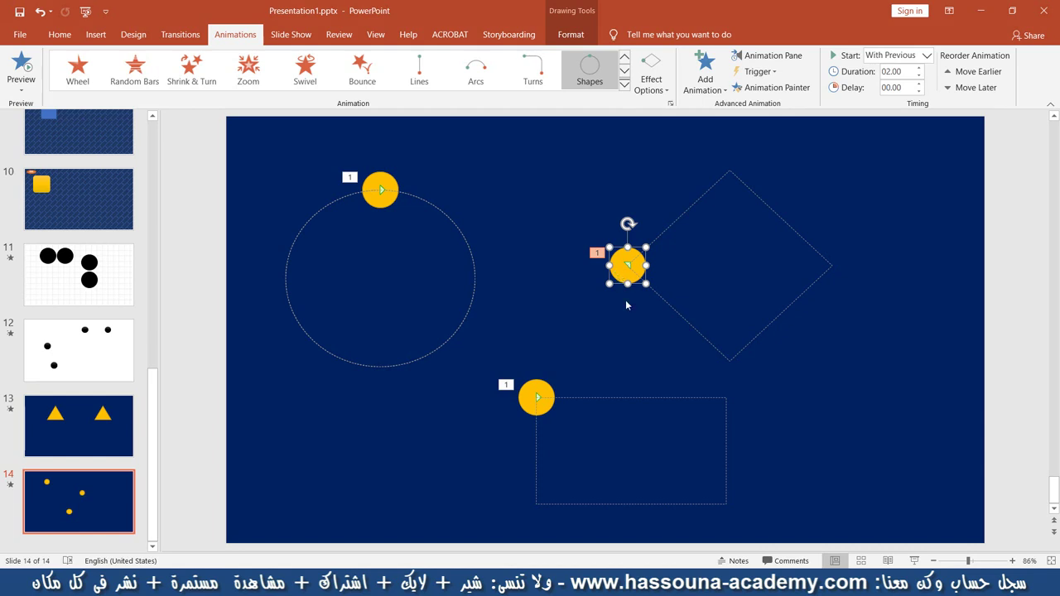
left_click(533, 399)
left_click_drag(533, 399, 528, 392)
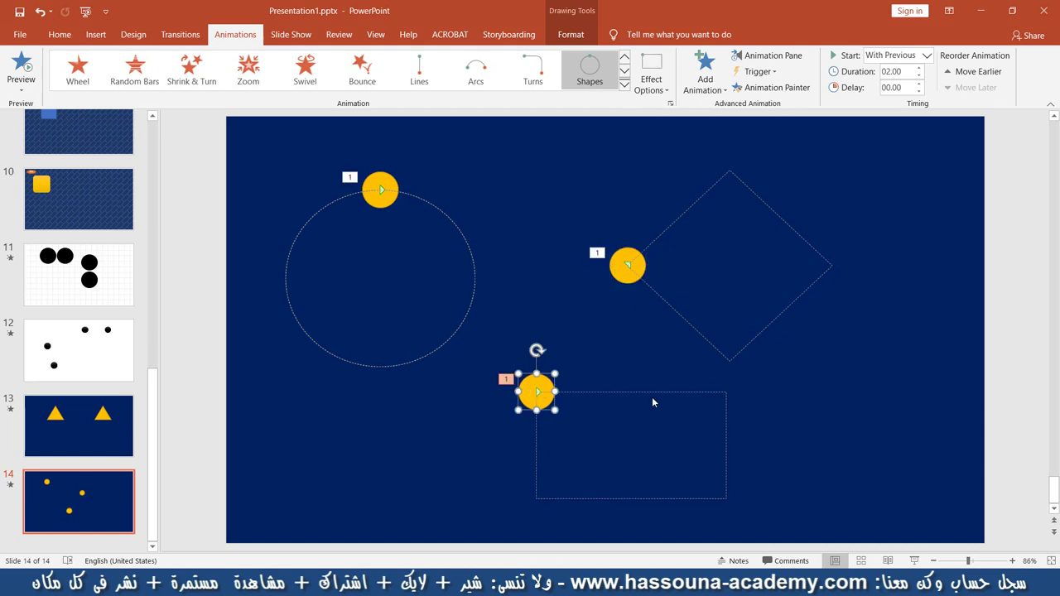
left_click(779, 386)
key("shift+F5")
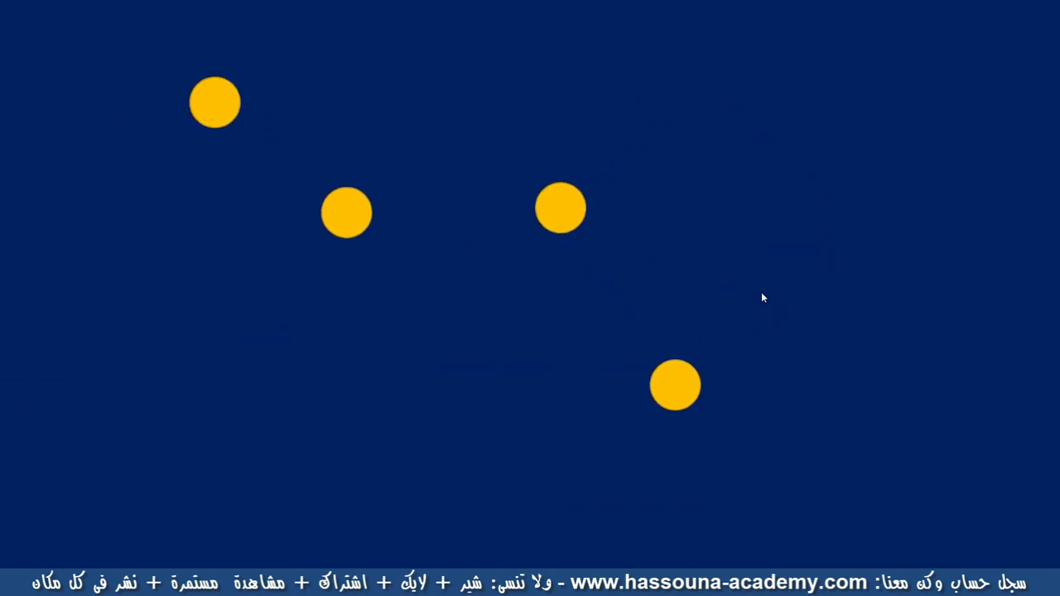
key("Escape")
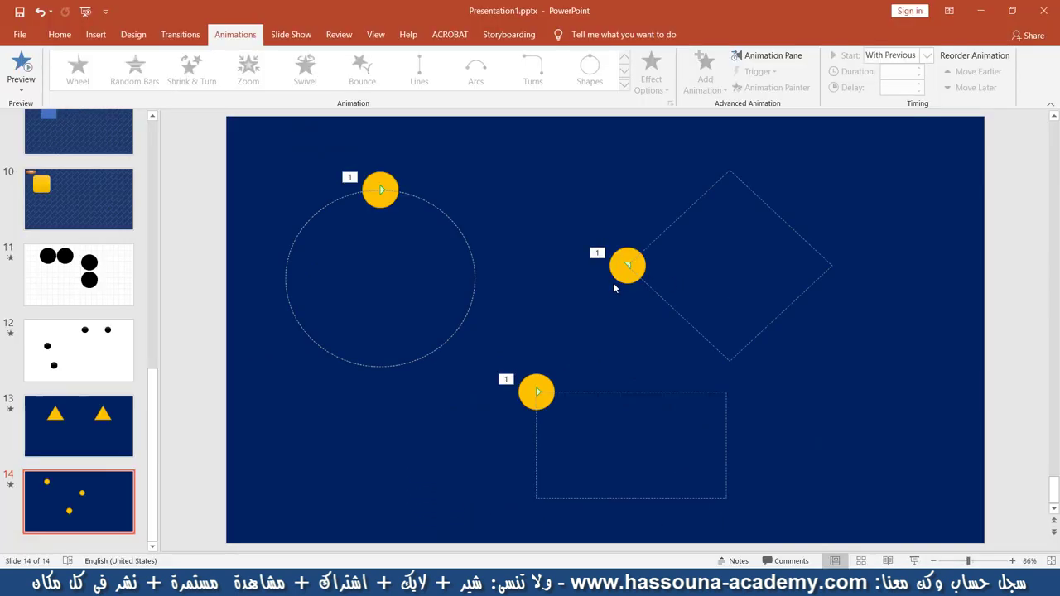
- Move Oval 7 up beneath Oval 6 in the Animation Pane, then run the slide show to check
left_click(525, 385)
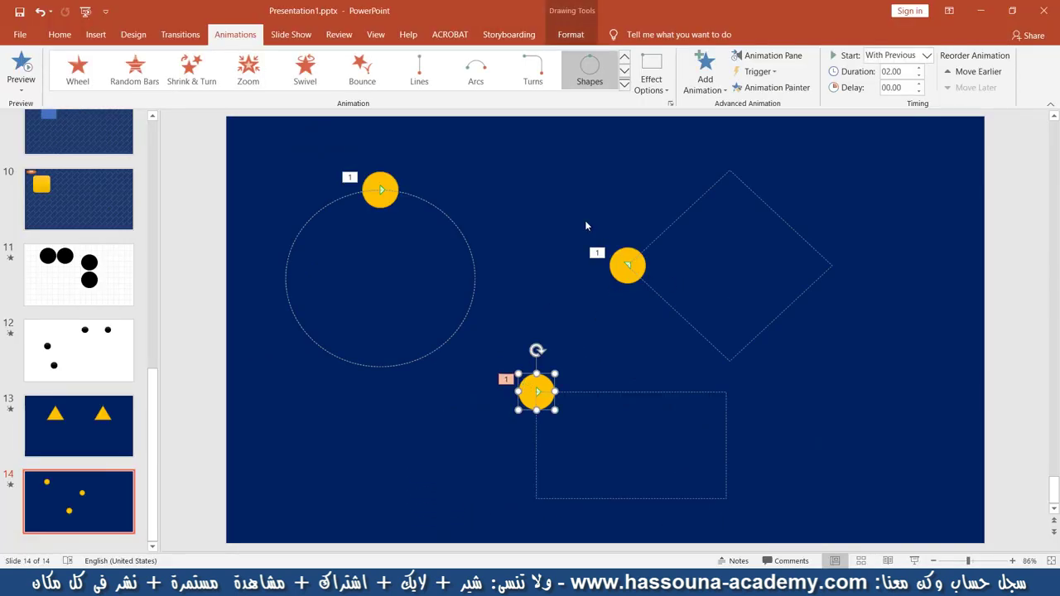
left_click(750, 54)
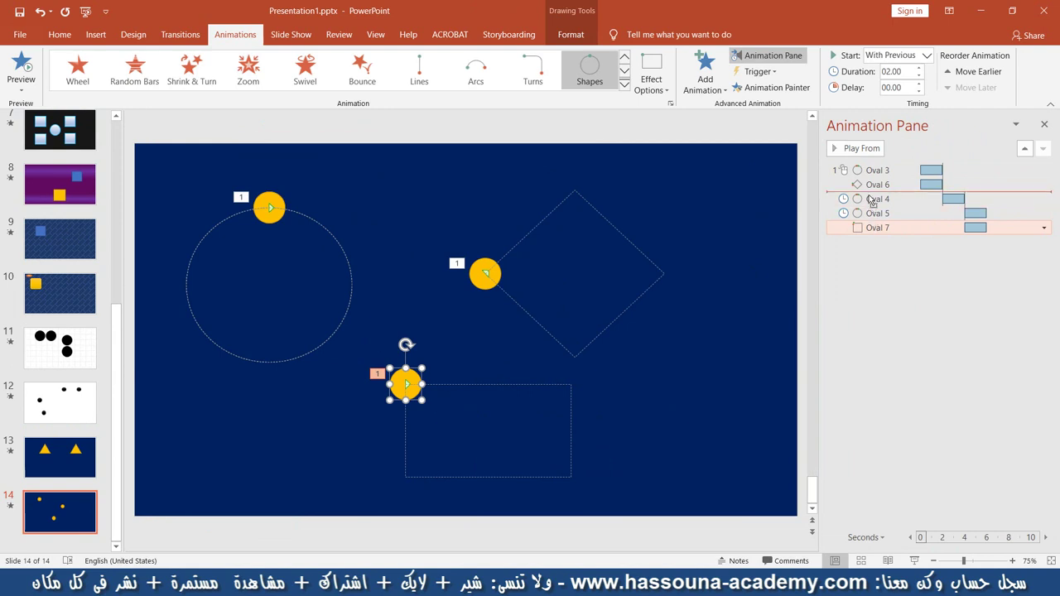
left_click_drag(894, 212, 878, 196)
left_click(760, 253)
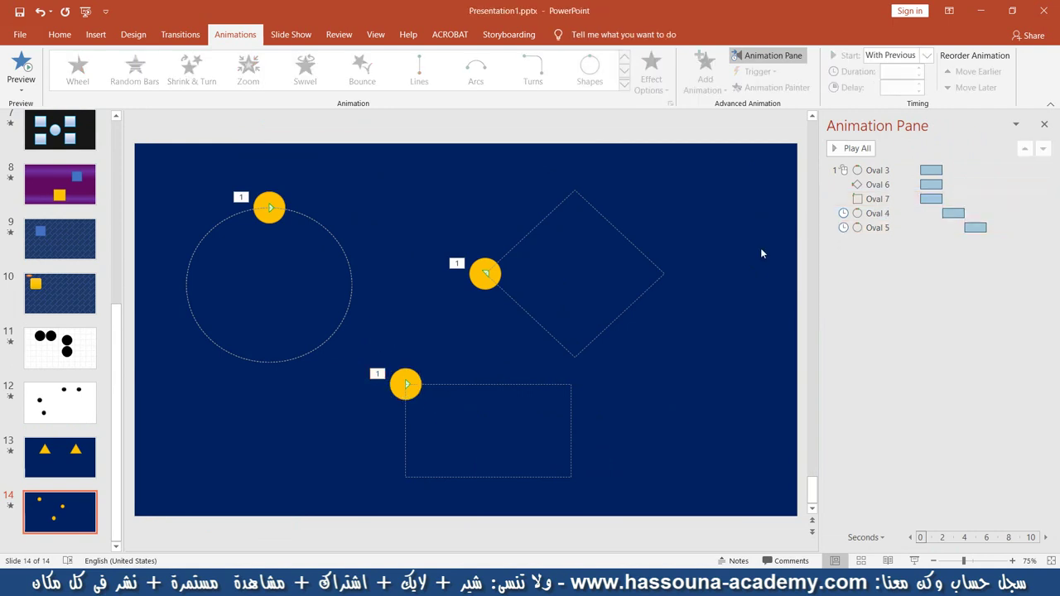
left_click(1044, 123)
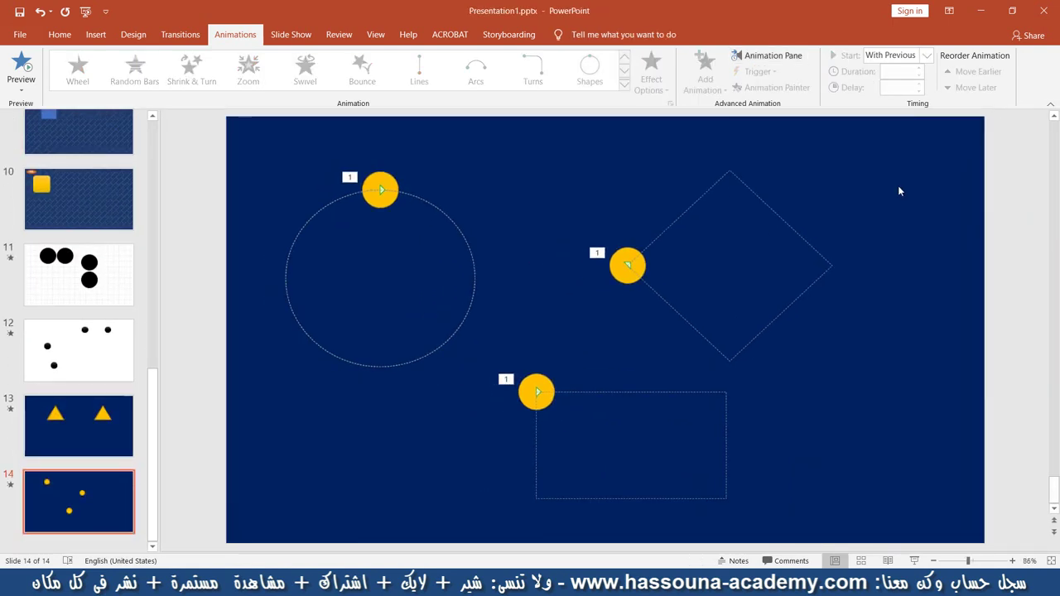
key("shift+F5")
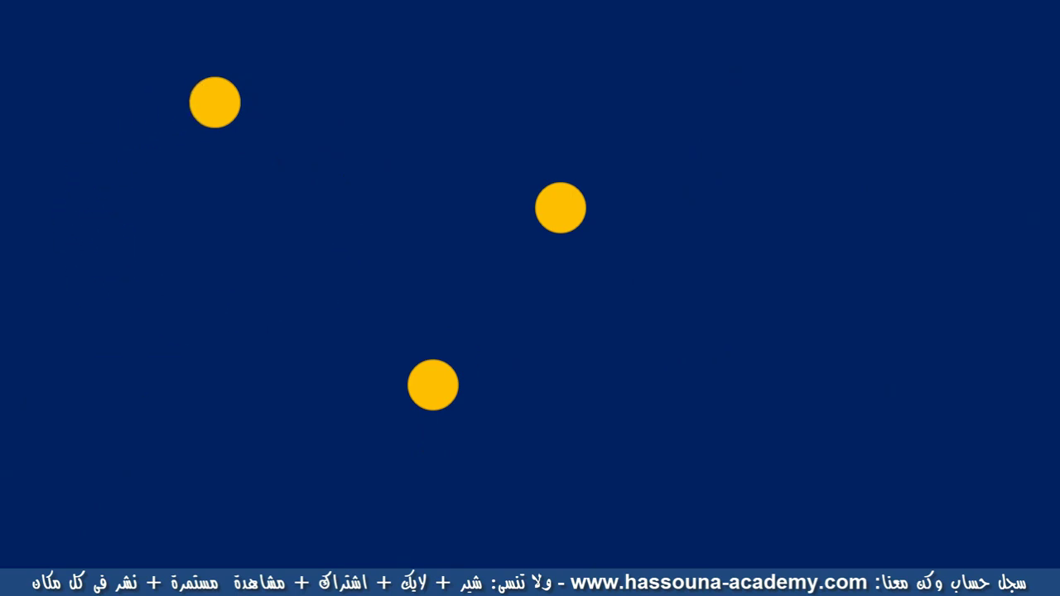
key("Escape")
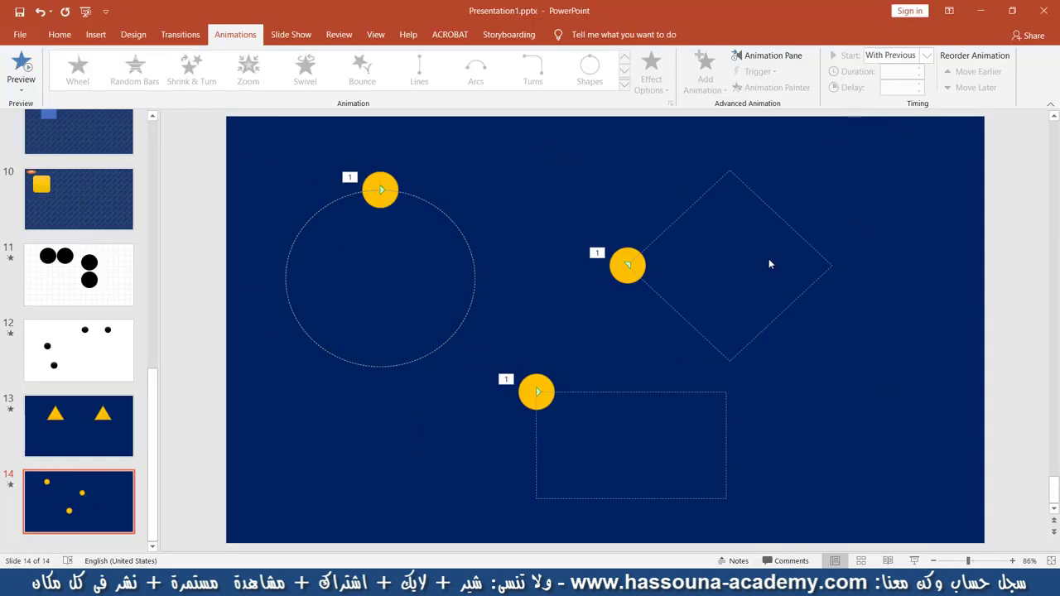
- Paste another circle copy, move it up-left, and change its path to Equal Triangle
key("ctrl+v")
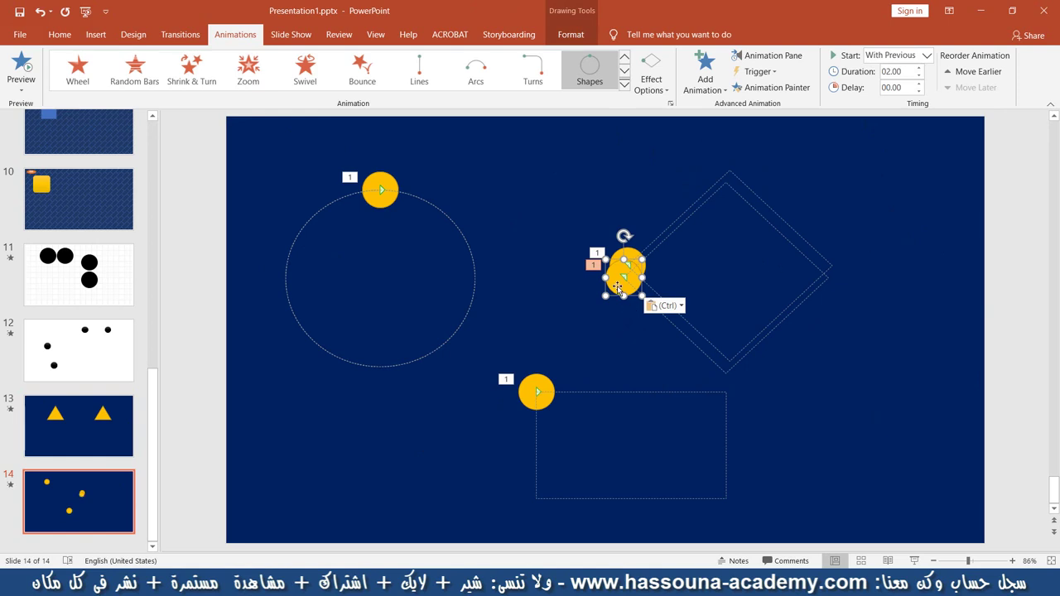
left_click_drag(618, 288, 513, 187)
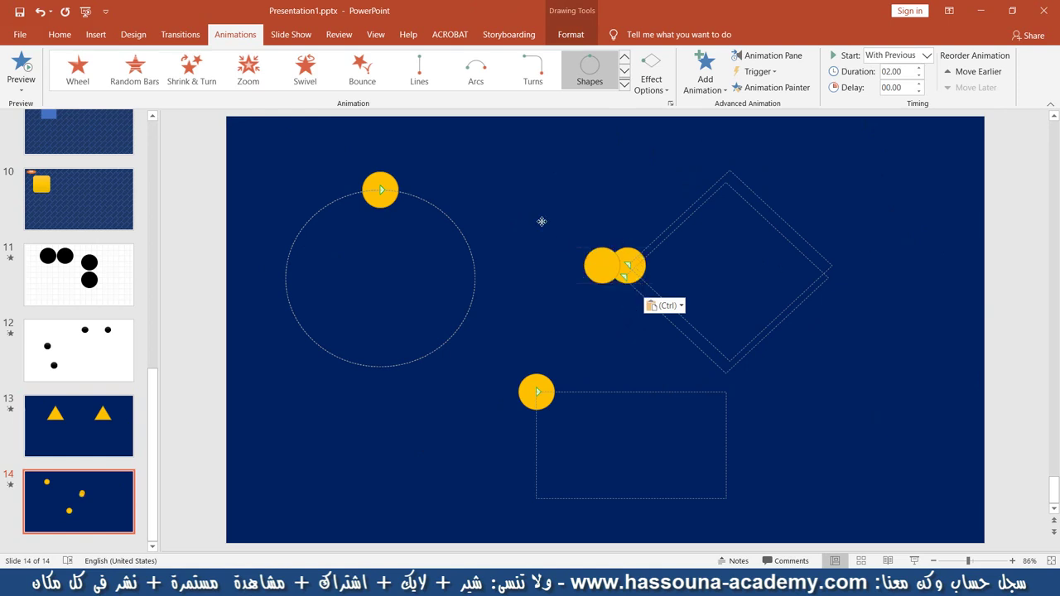
left_click(651, 83)
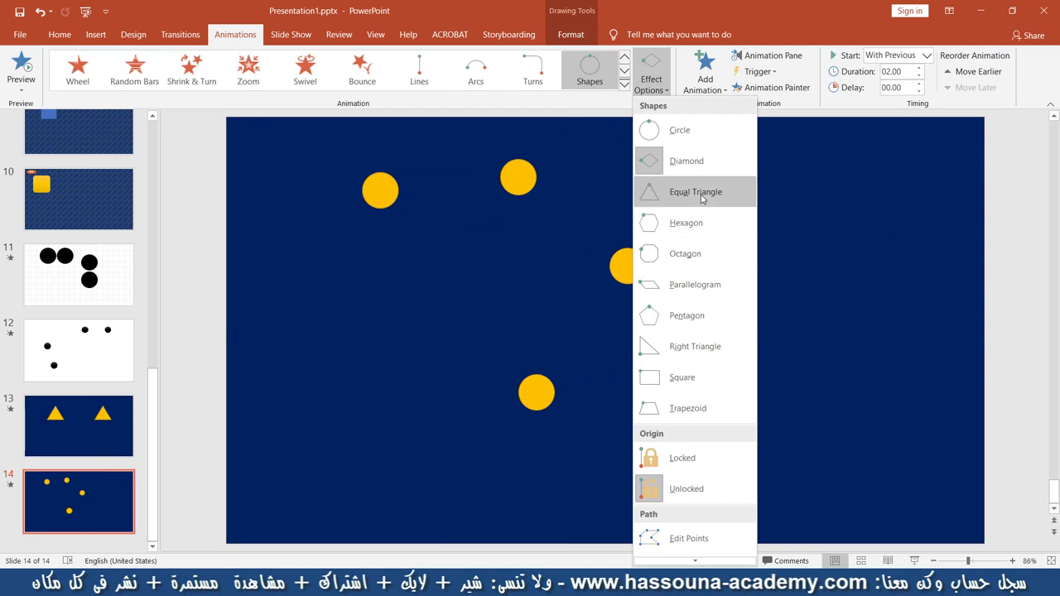
left_click(700, 193)
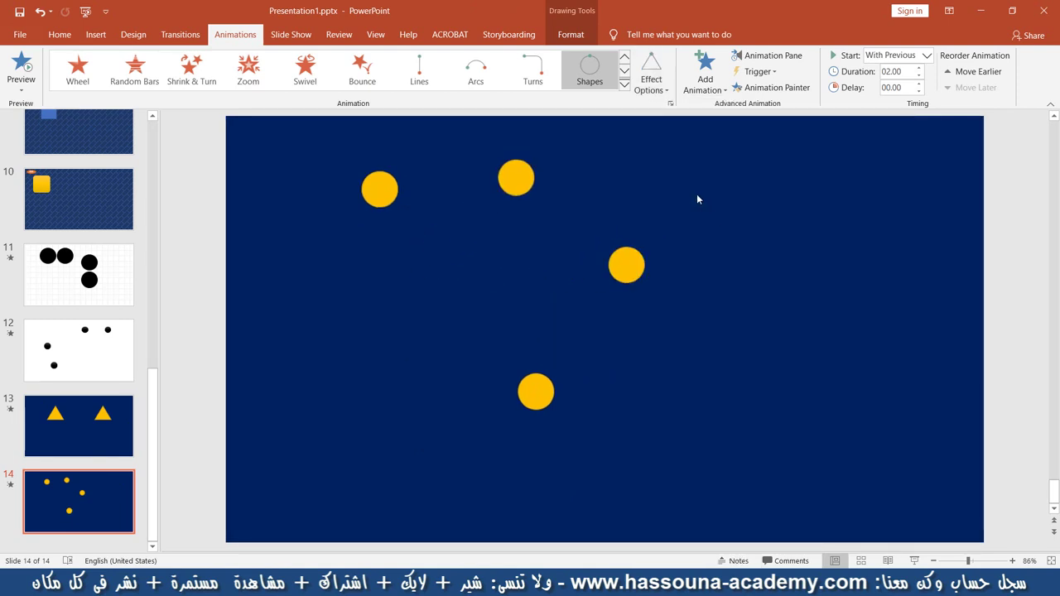
- Spread the circles out: diamond circle right, square circle right and down, triangle circle right and down
left_click(625, 269)
left_click_drag(623, 278, 715, 265)
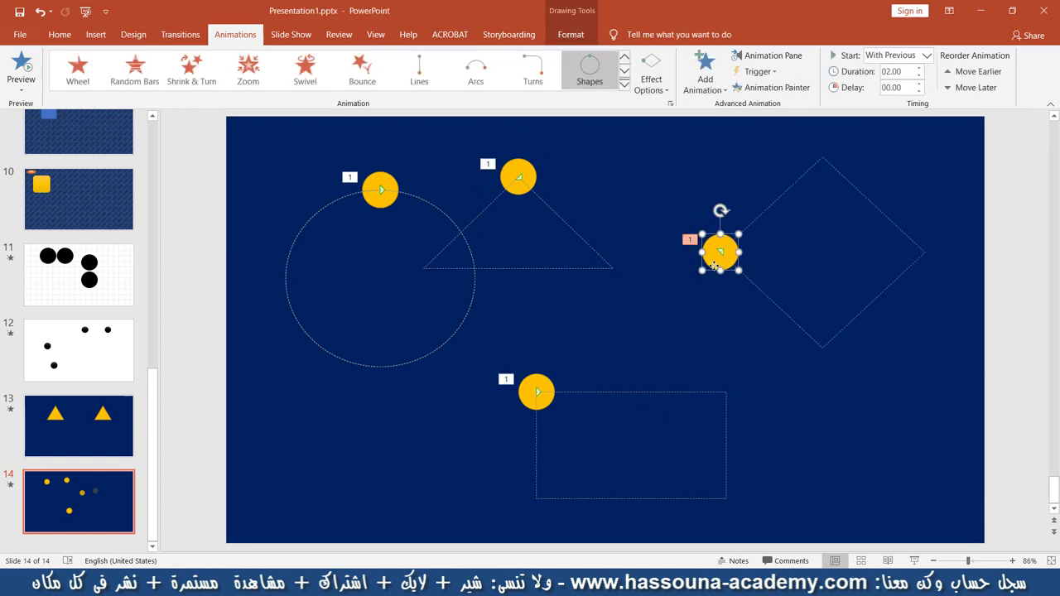
left_click(534, 394)
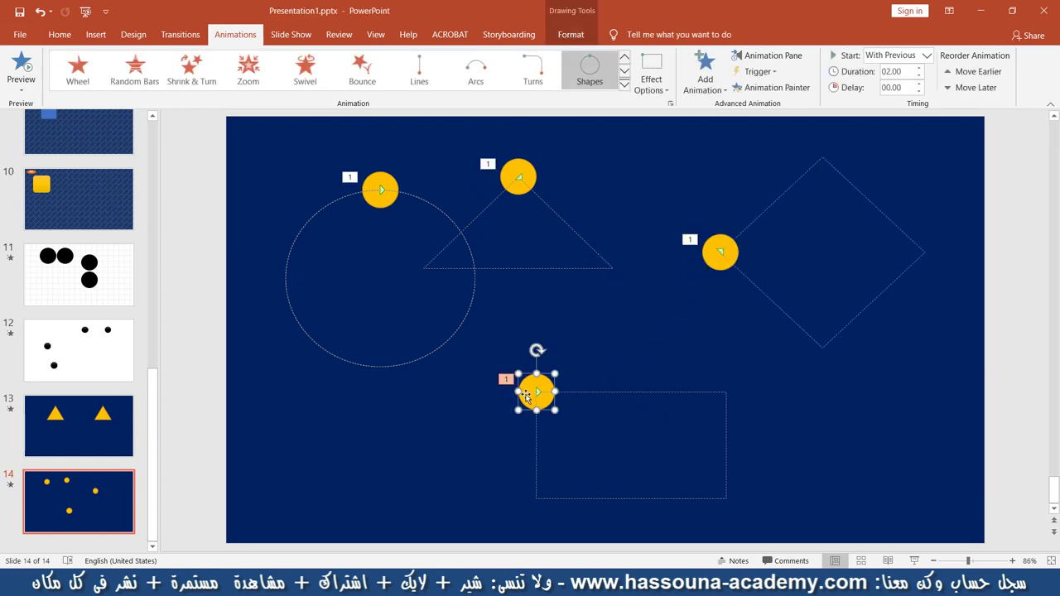
left_click_drag(535, 401, 595, 429)
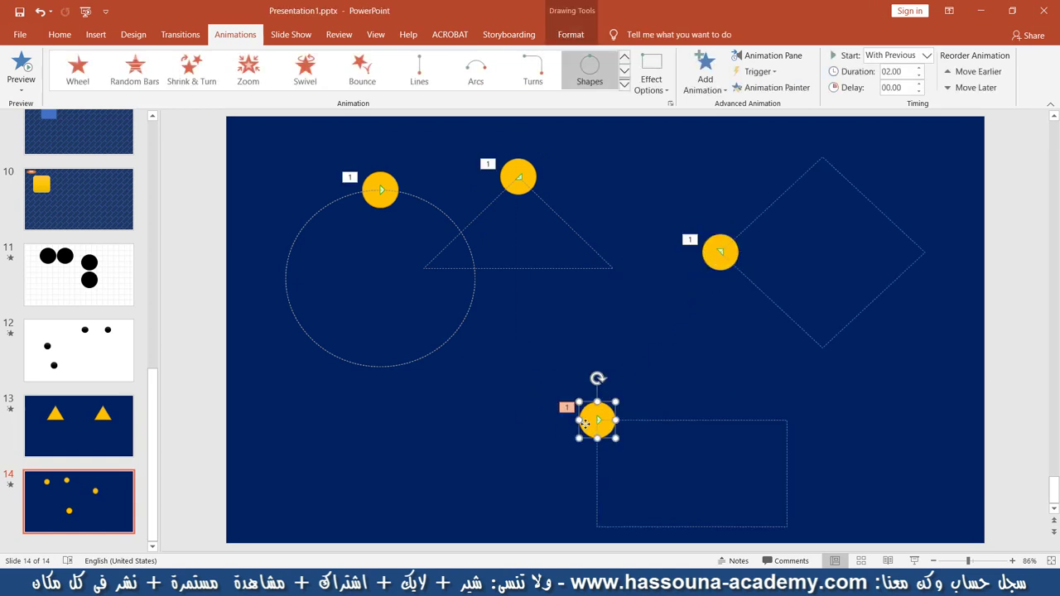
left_click(510, 171)
mouse_move(510, 171)
left_mouse_down()
mouse_move(569, 229)
mouse_move(588, 232)
left_mouse_up()
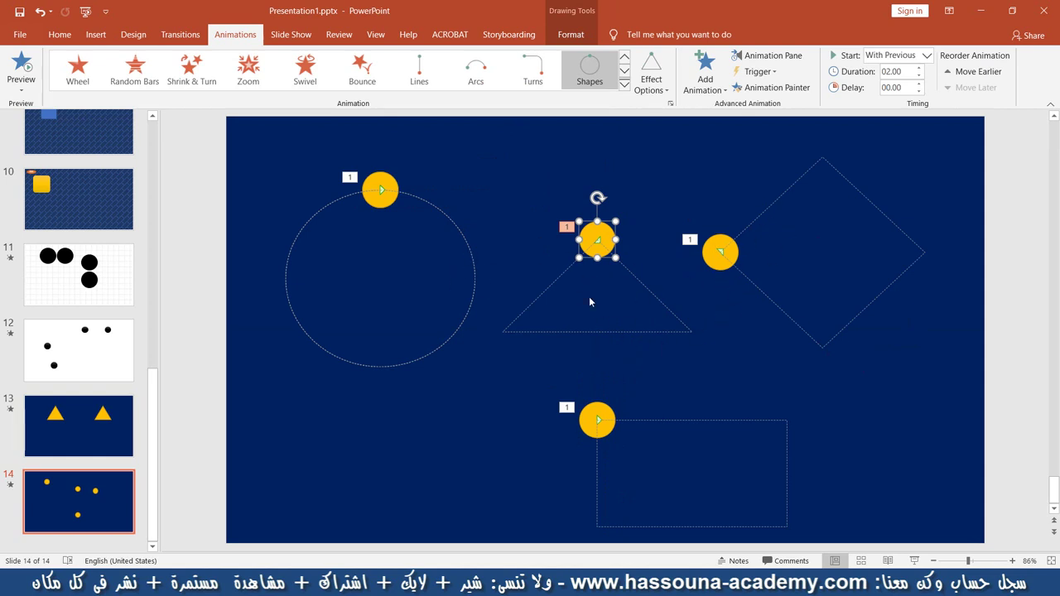
left_click_drag(588, 241, 597, 236)
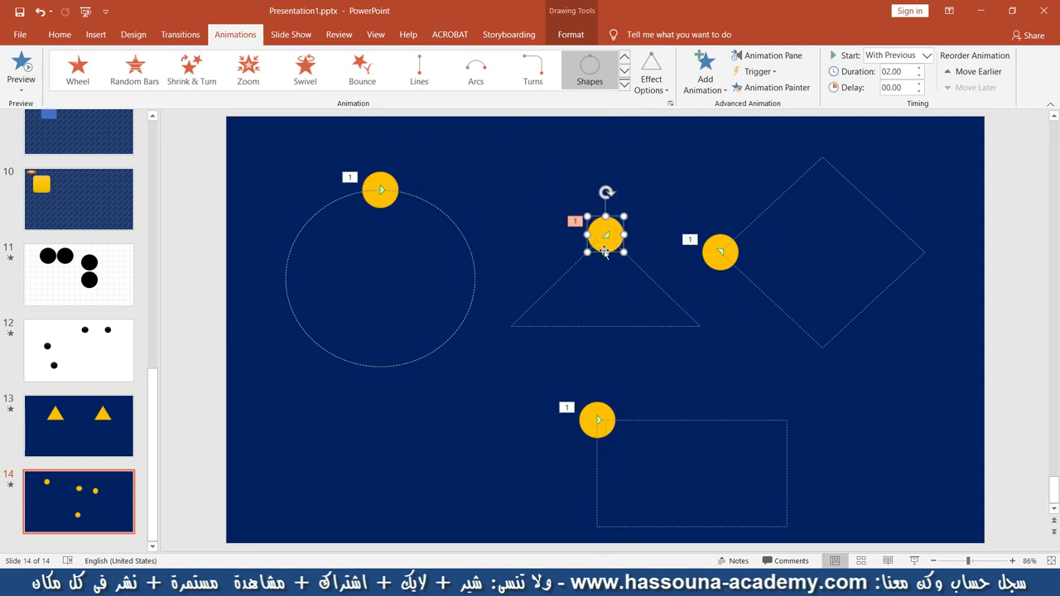
- Narrow the triangle motion path by pulling in its left and right sides
left_click(627, 326)
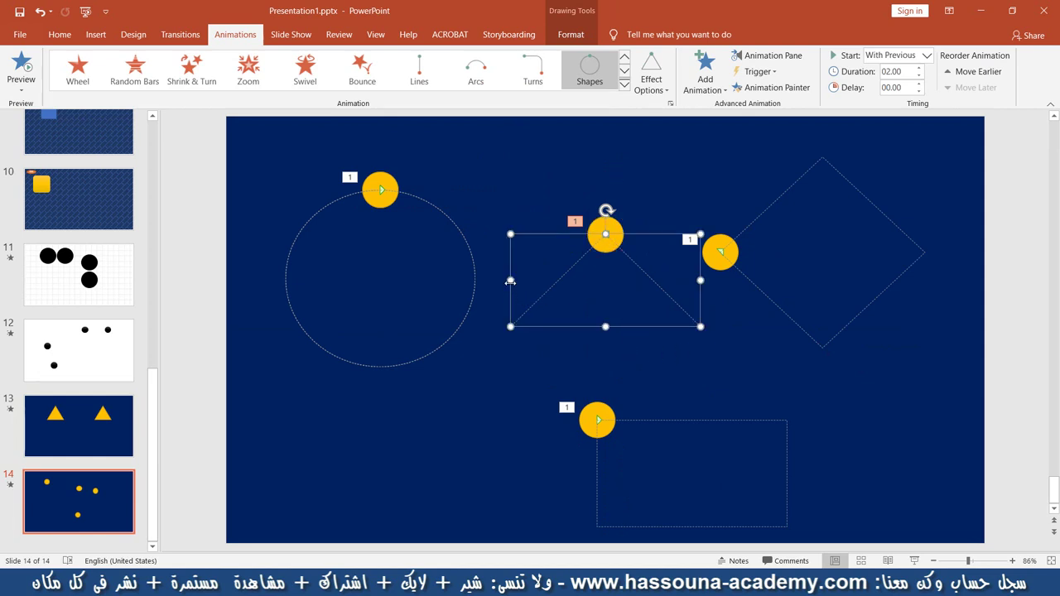
left_click_drag(510, 280, 523, 280)
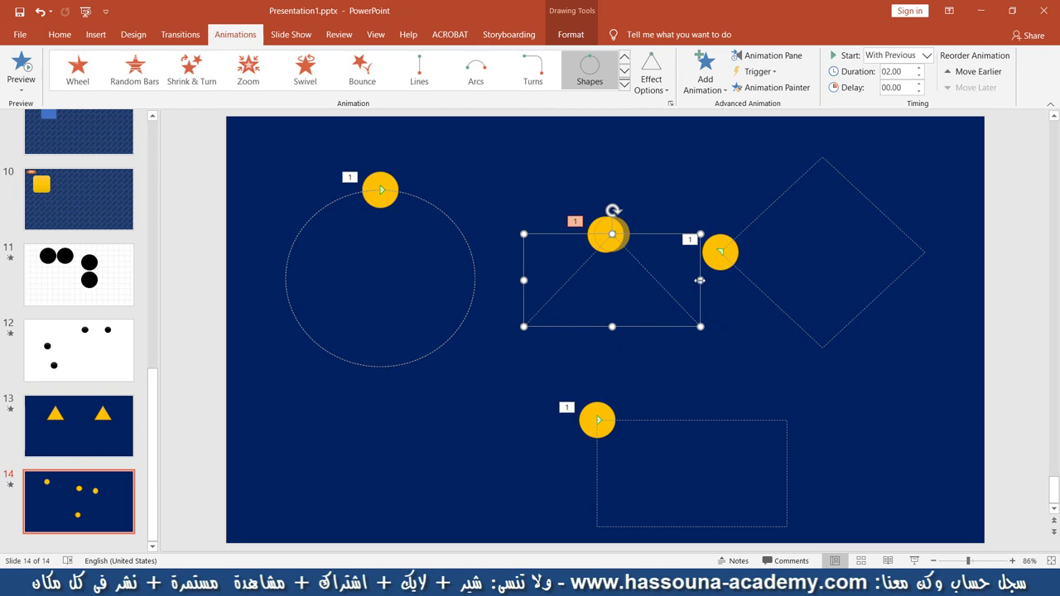
mouse_move(700, 281)
left_mouse_down()
mouse_move(684, 276)
mouse_move(689, 291)
left_mouse_up()
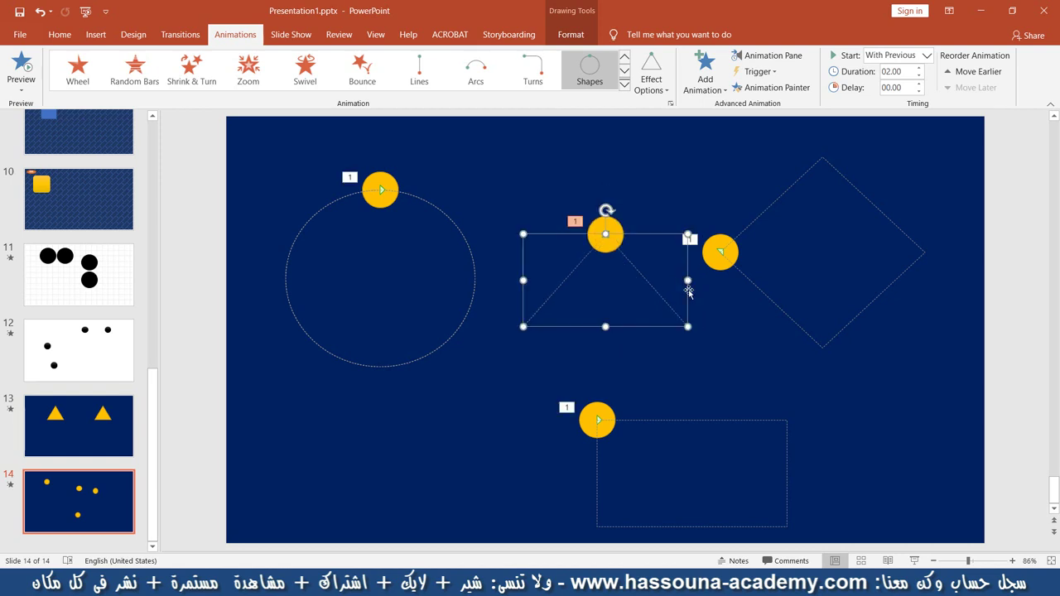
left_click(655, 379)
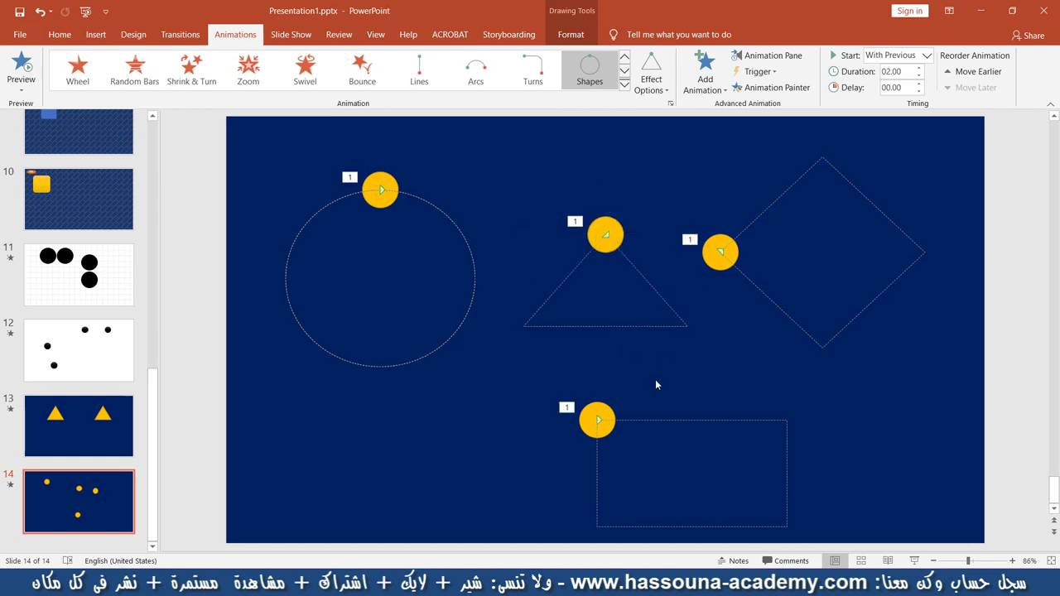
left_click(598, 223)
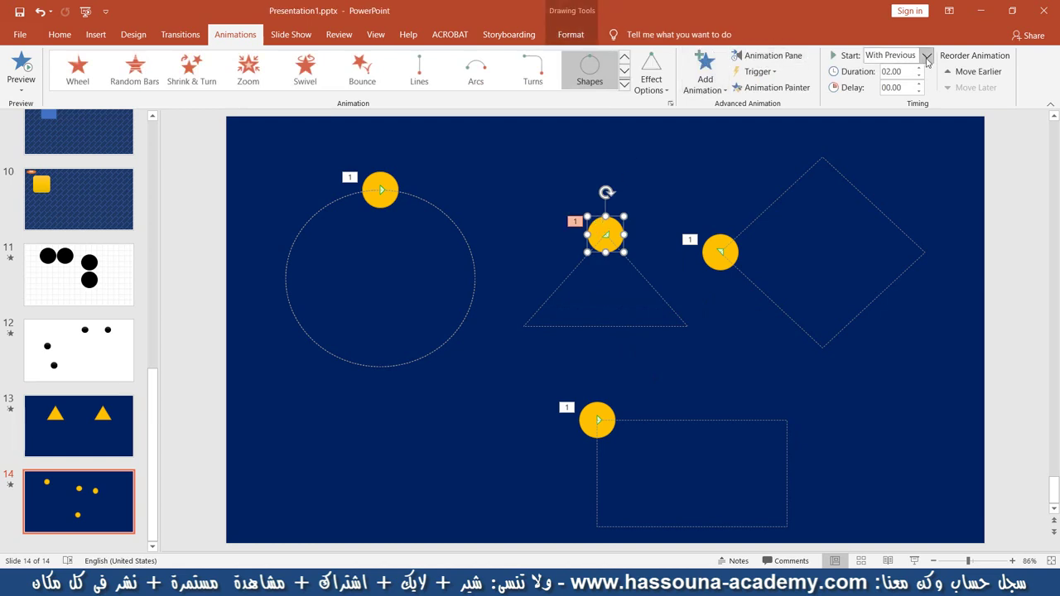
- In the Animation Pane, place Oval 8 right after Oval 4, then play the slide show
left_click(770, 56)
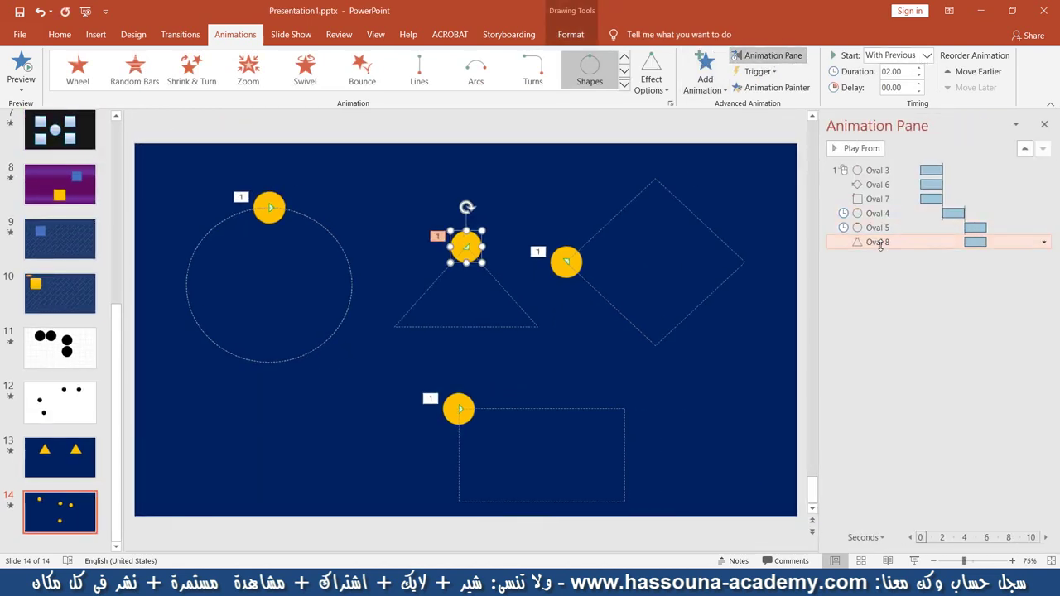
left_click_drag(880, 227, 880, 223)
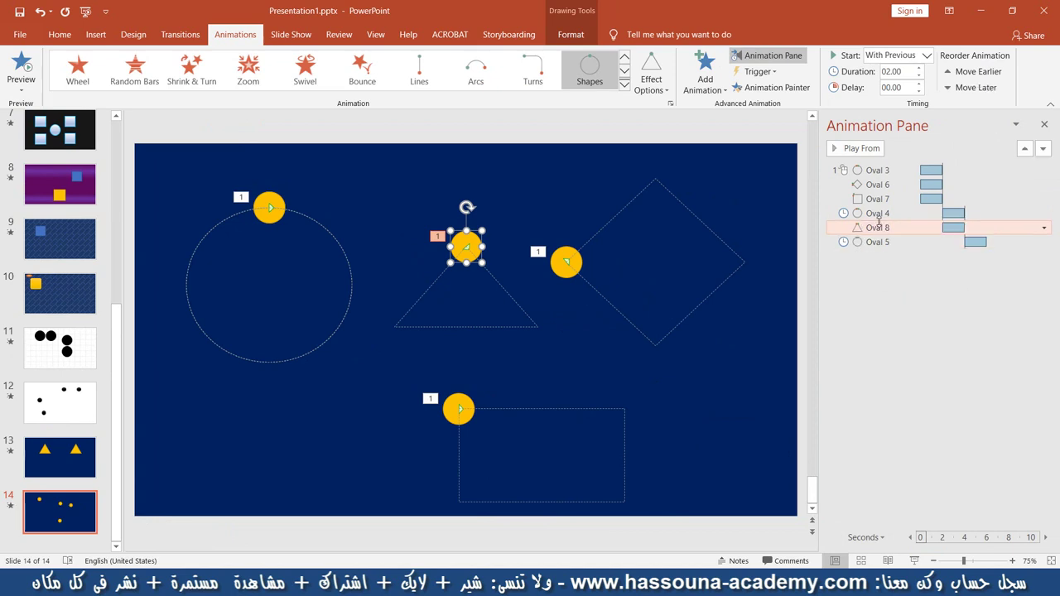
left_click(714, 161)
left_click(1044, 123)
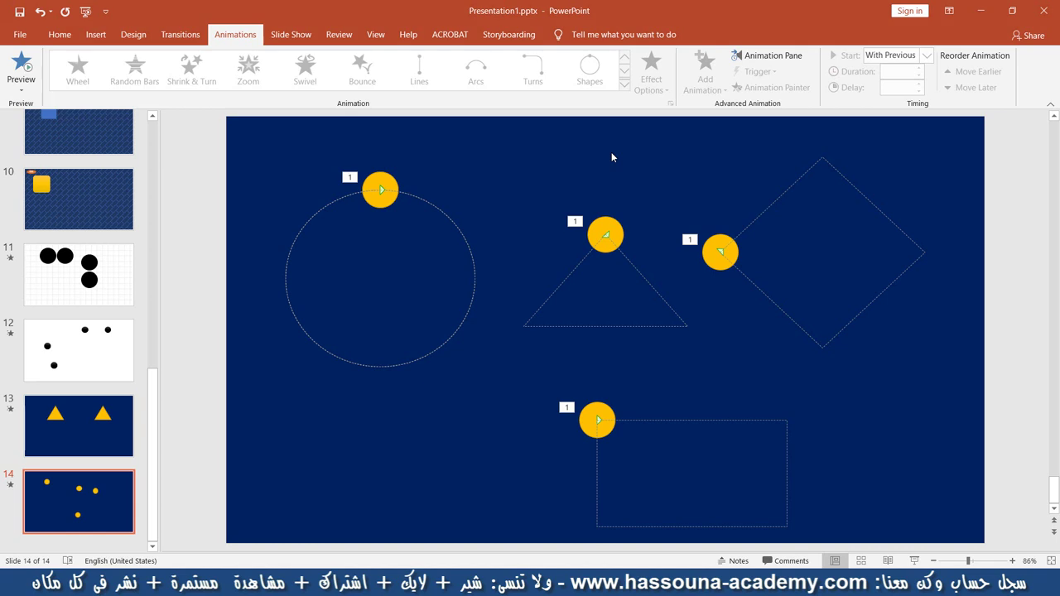
key("shift+F5")
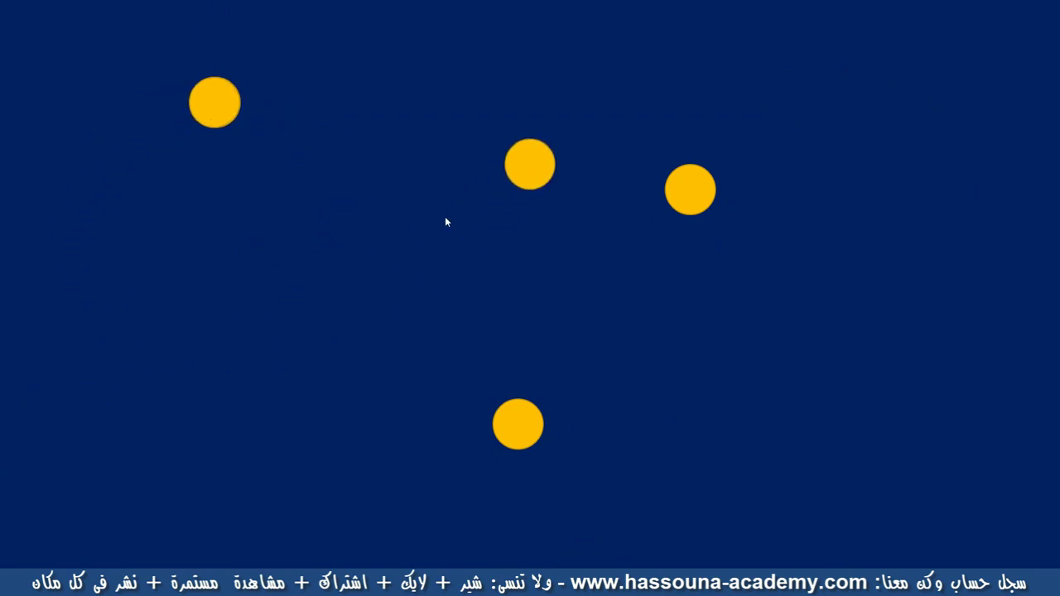
key("Escape")
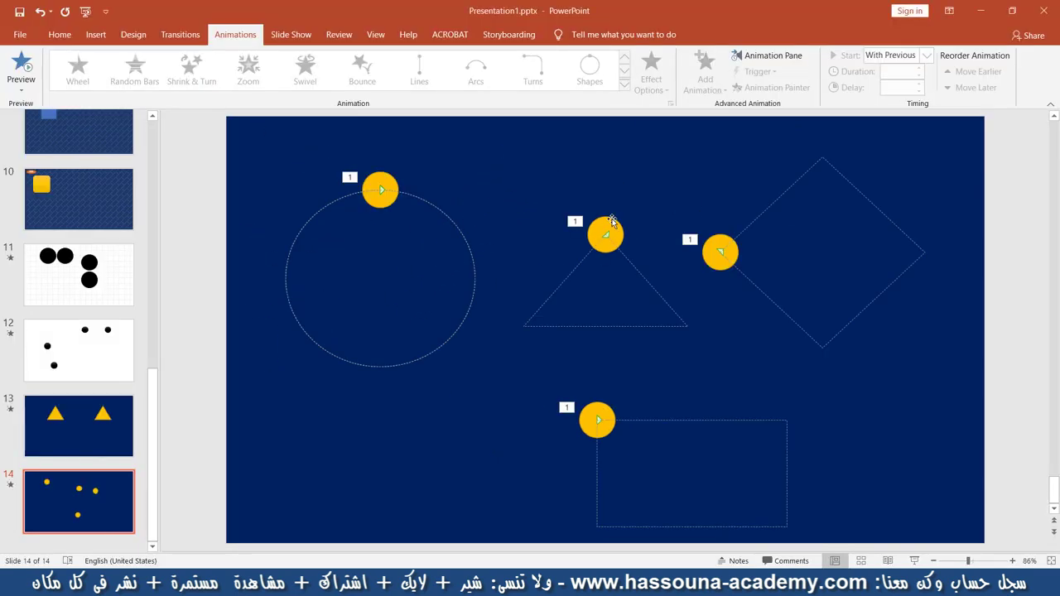
- Select the triangle-path circle and view the motion path shapes list, leaving the path unchanged
left_click(611, 222)
left_click(652, 74)
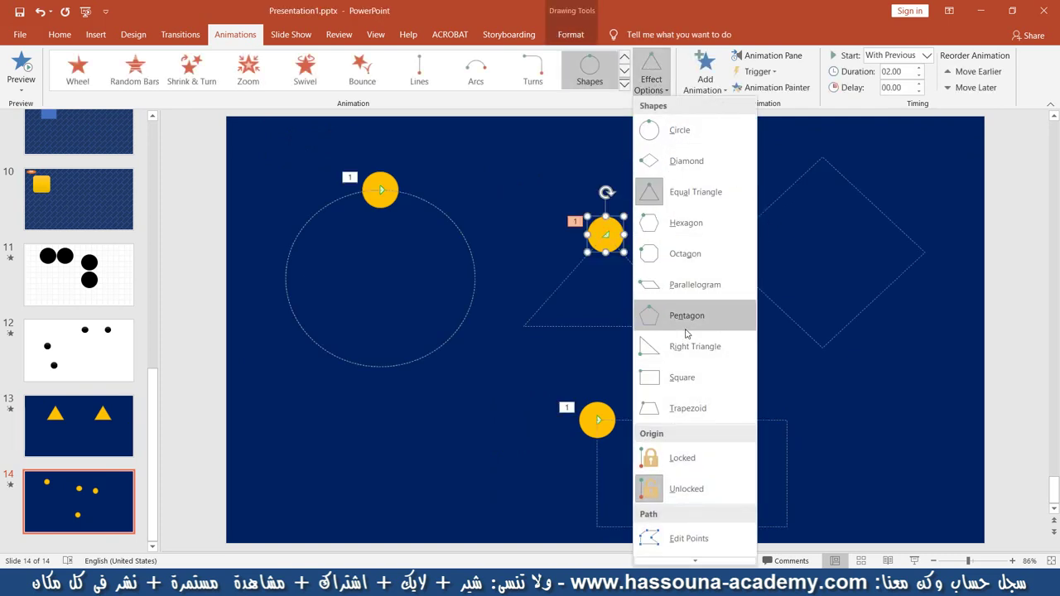
left_click(918, 143)
left_click(955, 143)
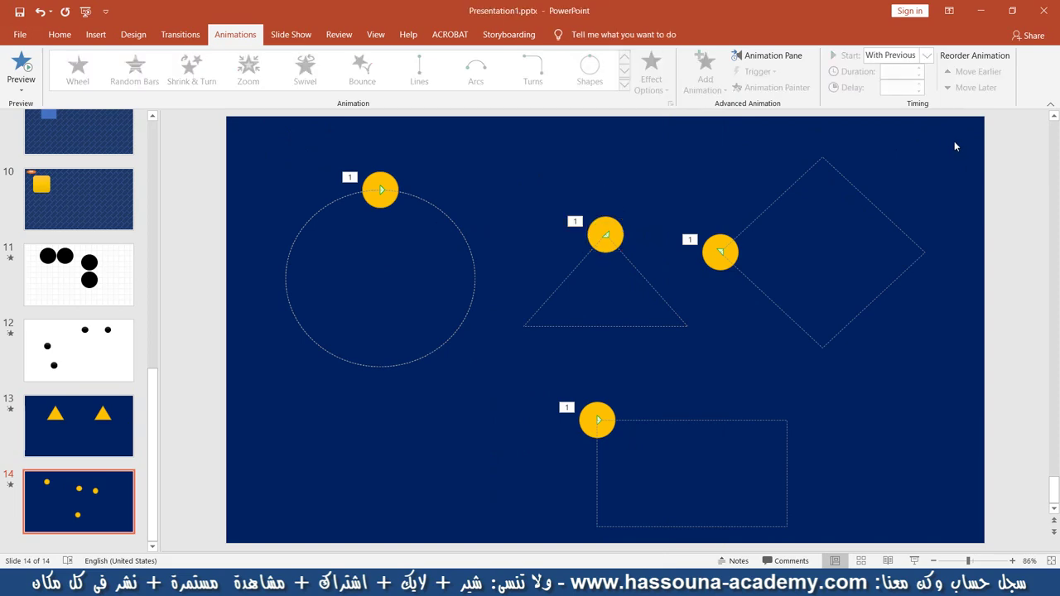